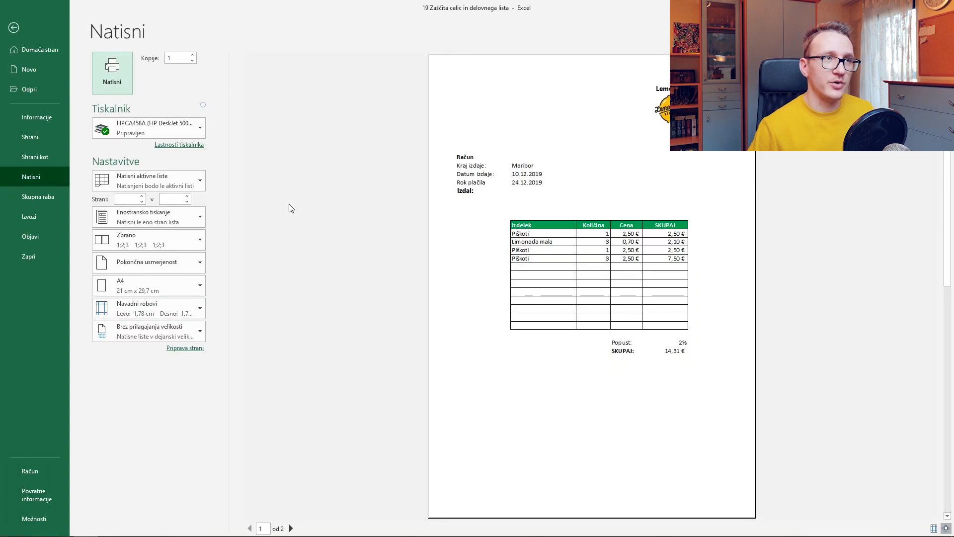
# Page between preview pages 1 and 2, where page 2 holds only the company address, then exit to the sheet
pyautogui.click(290, 528)
pyautogui.click(250, 527)
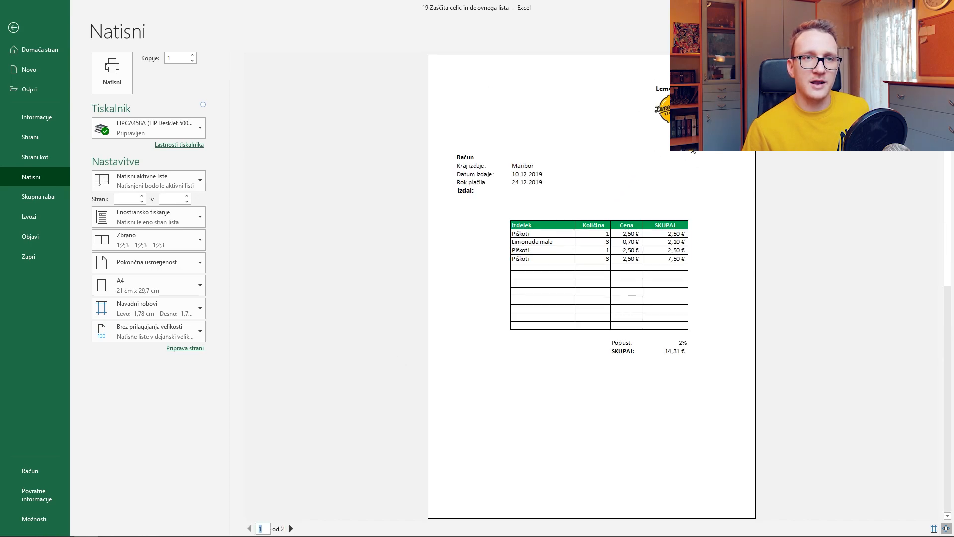
pyautogui.click(290, 528)
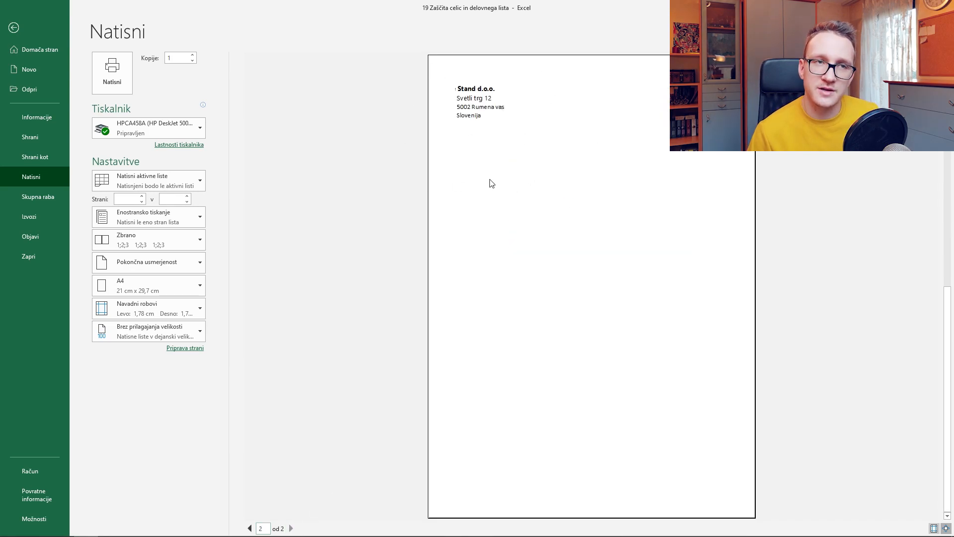
pyautogui.click(12, 30)
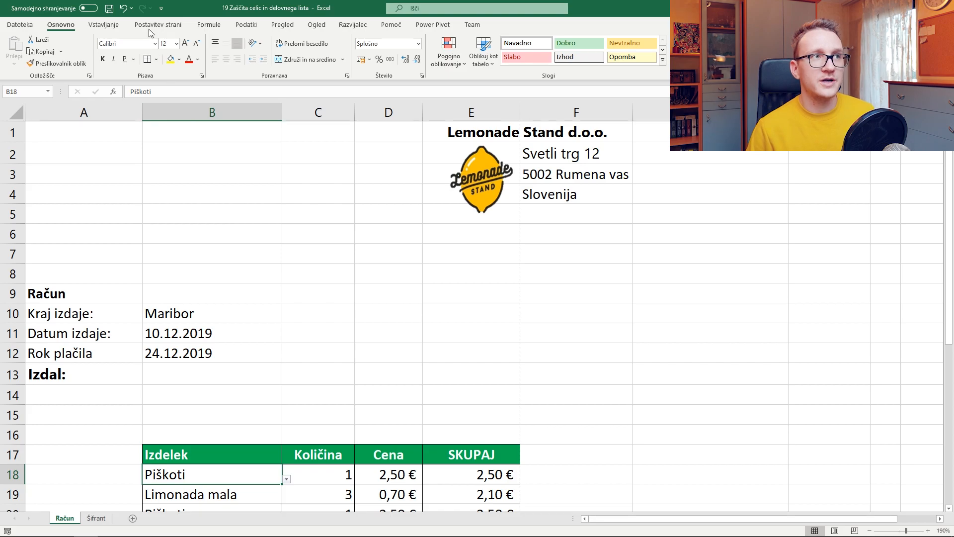
# Undo the column B widening, then inspect B13, C18 and the D18 price lookup formula
pyautogui.click(123, 8)
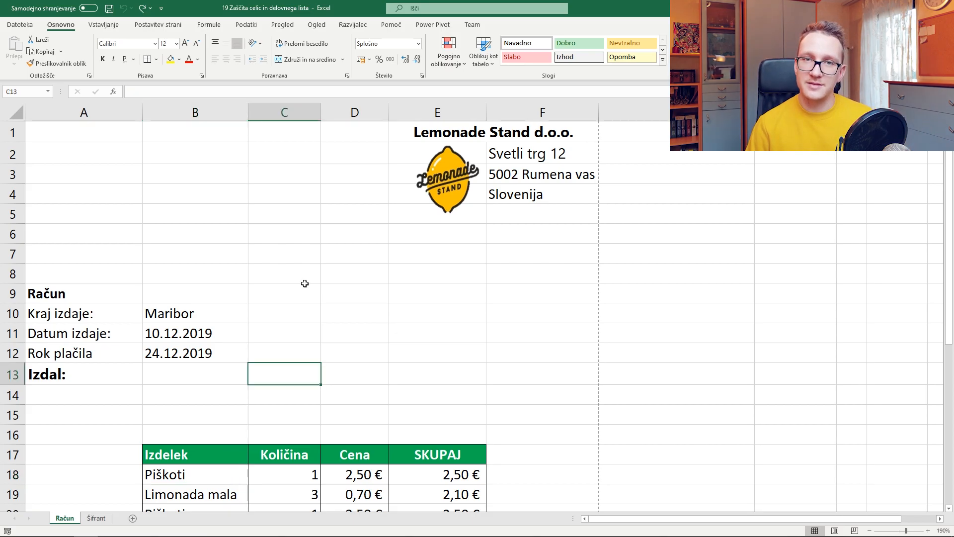
pyautogui.scroll(-1, 305, 284)
pyautogui.click(201, 312)
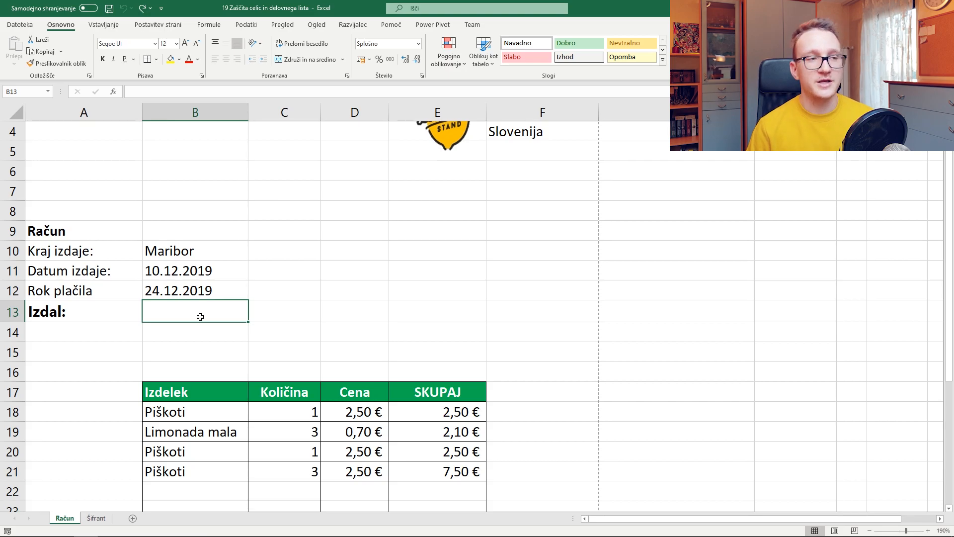
pyautogui.scroll(-2, 200, 317)
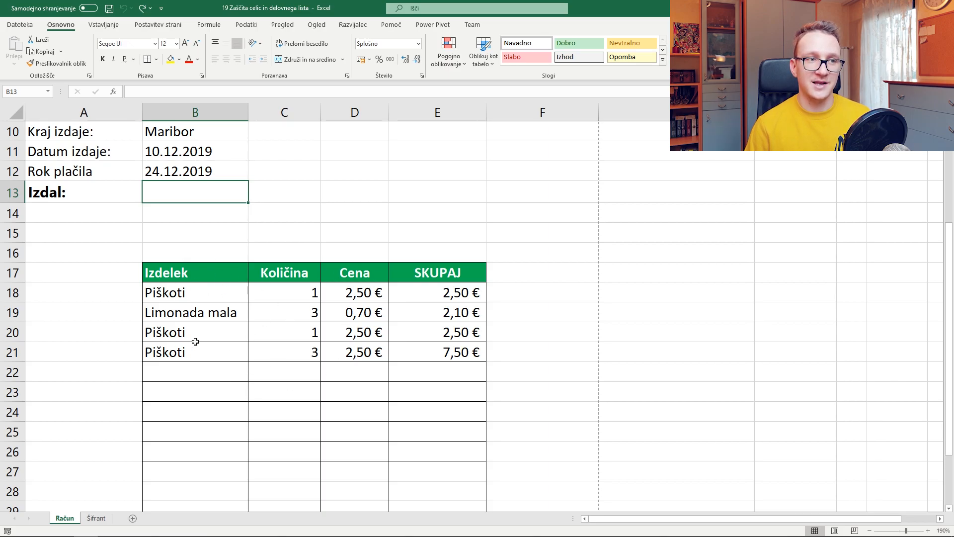
pyautogui.click(303, 290)
pyautogui.click(378, 291)
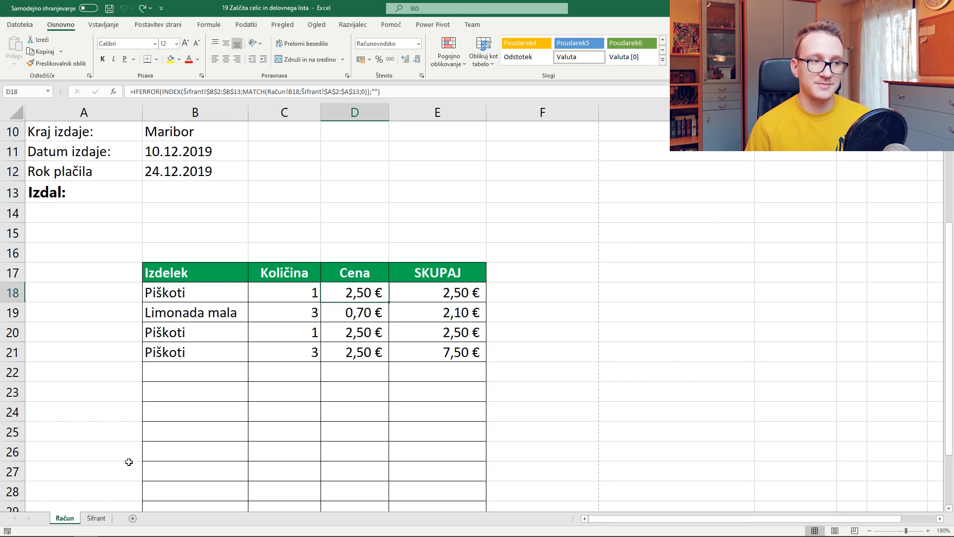
# Check the B2:B4 prices on the Šifrant sheet, then return to the Račun sheet
pyautogui.click(96, 518)
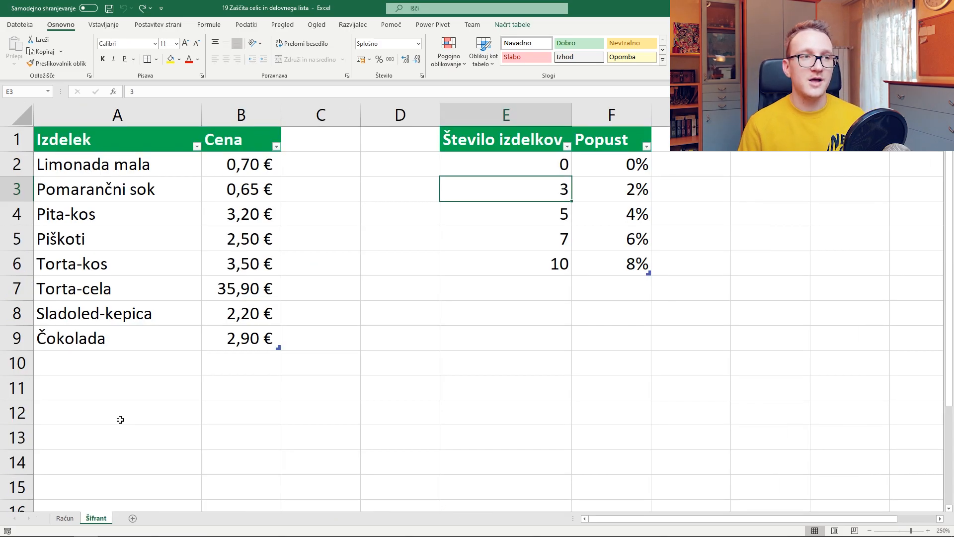
pyautogui.moveTo(224, 166); pyautogui.dragTo(227, 214)
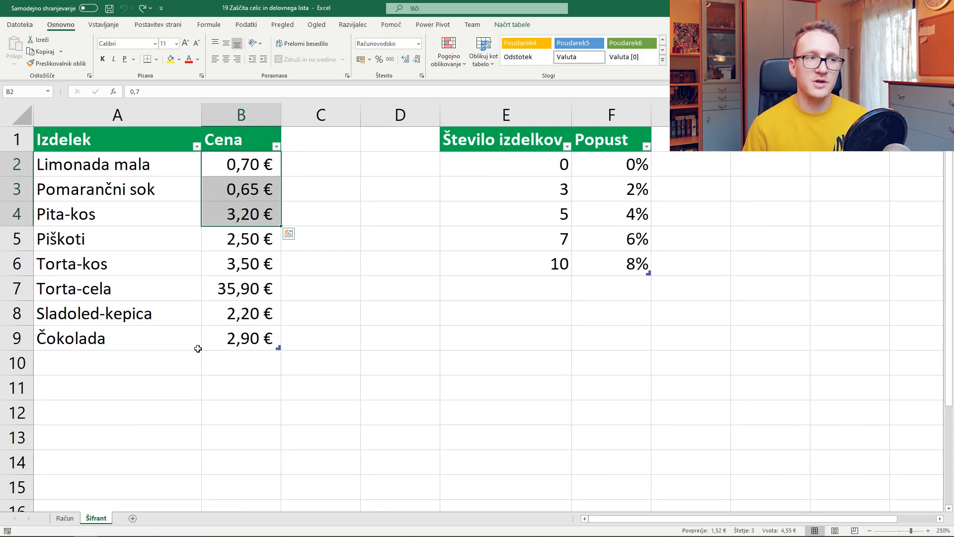
pyautogui.click(72, 519)
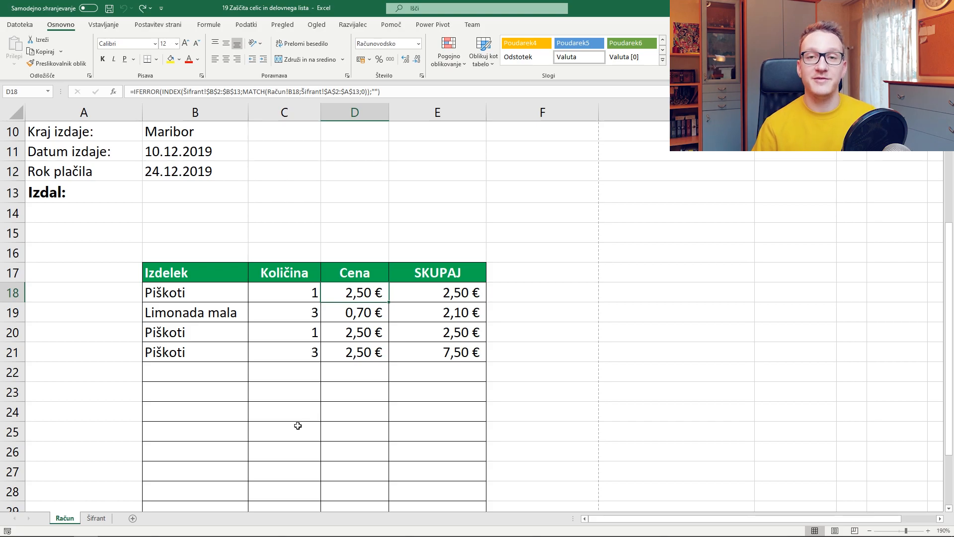
# Choose Torta-cela from the B18 product dropdown
pyautogui.moveTo(216, 294); pyautogui.dragTo(220, 354)
pyautogui.click(245, 296)
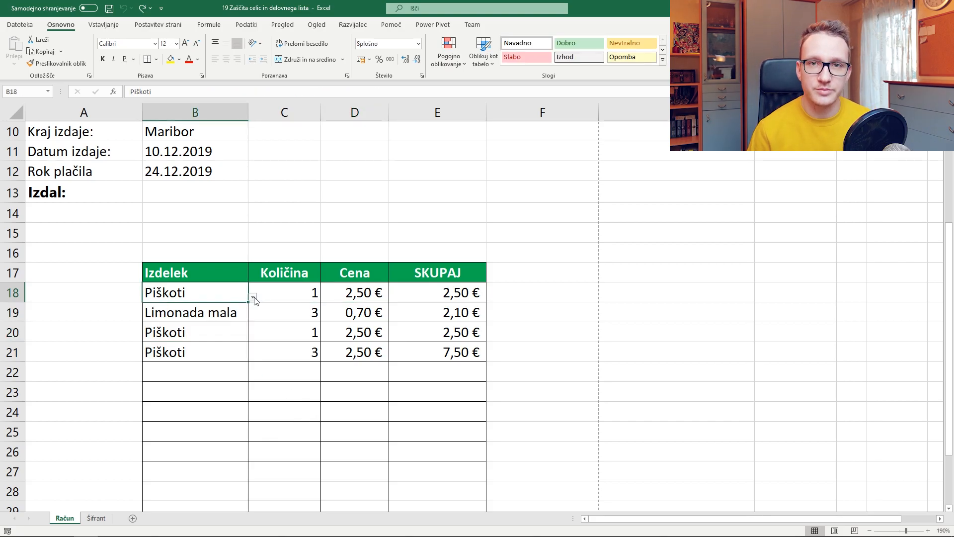
pyautogui.click(253, 297)
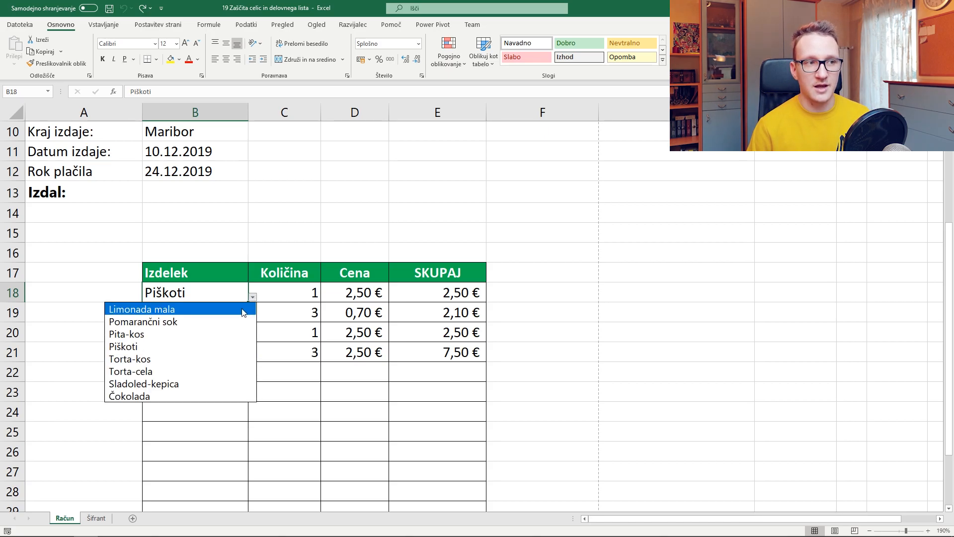
pyautogui.click(213, 374)
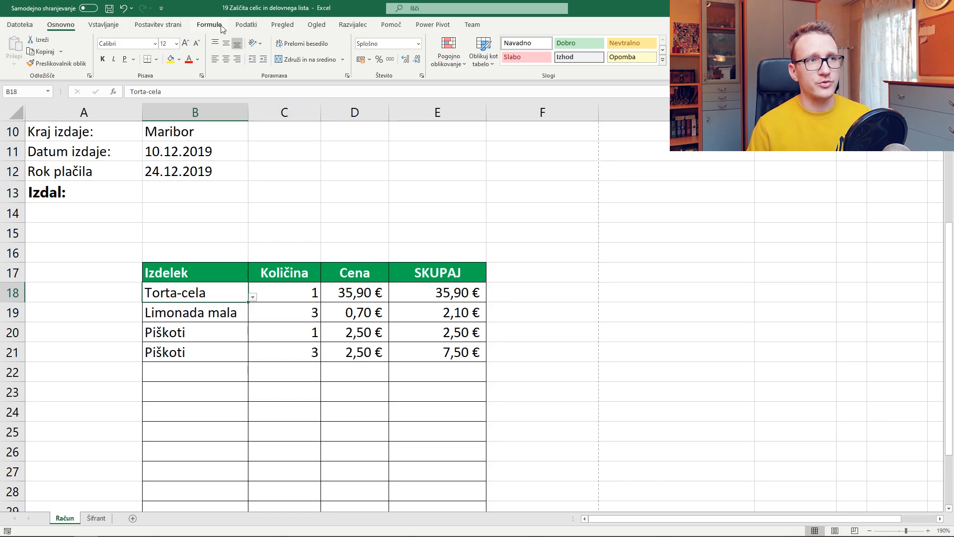
# View the E18 SKUPAJ IFERROR(IF(ISBLANK)) formula and confirm it unchanged
pyautogui.click(246, 25)
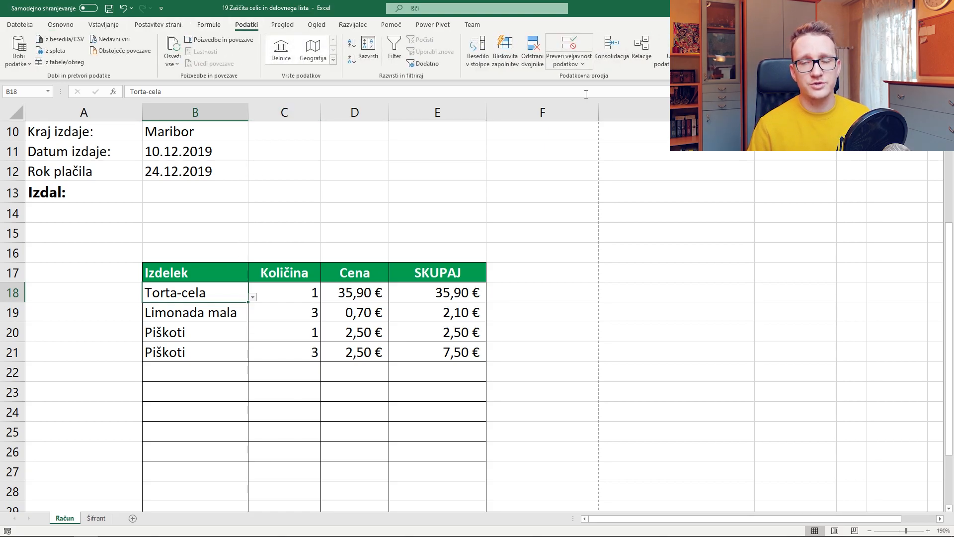
pyautogui.click(455, 296)
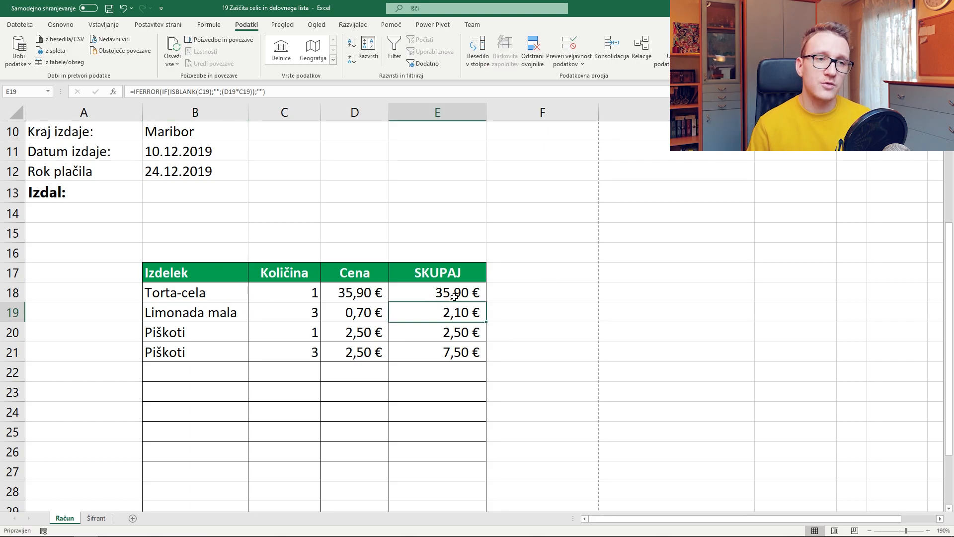
pyautogui.doubleClick(455, 296)
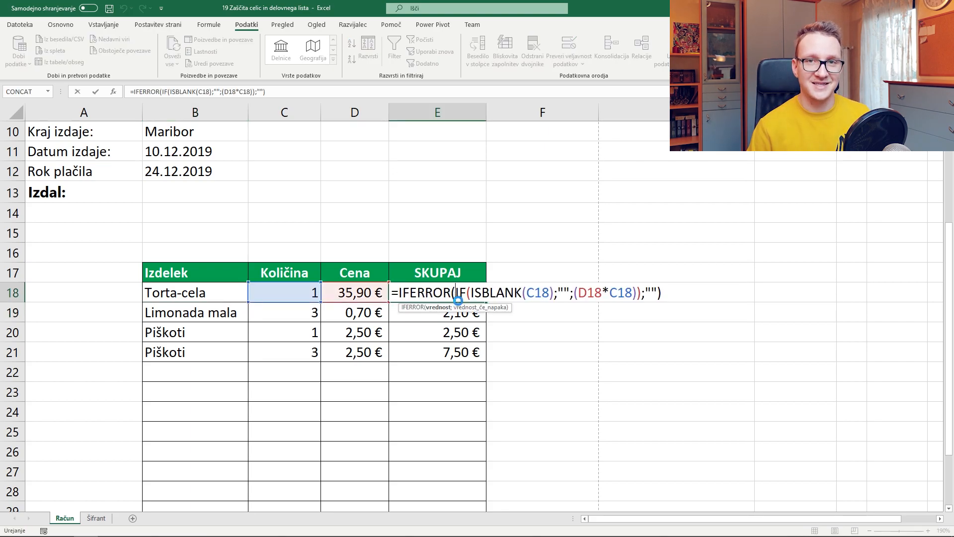
pyautogui.press('Return')
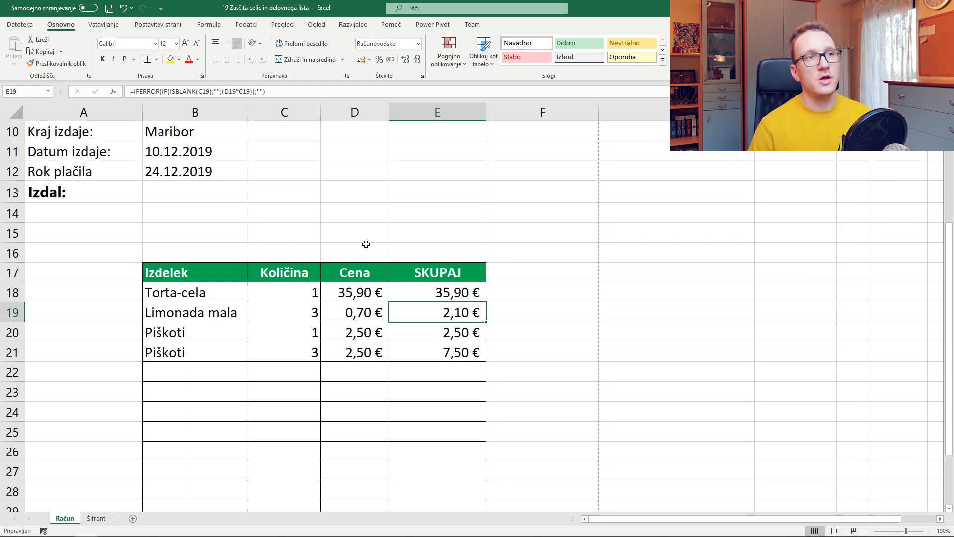
pyautogui.click(282, 25)
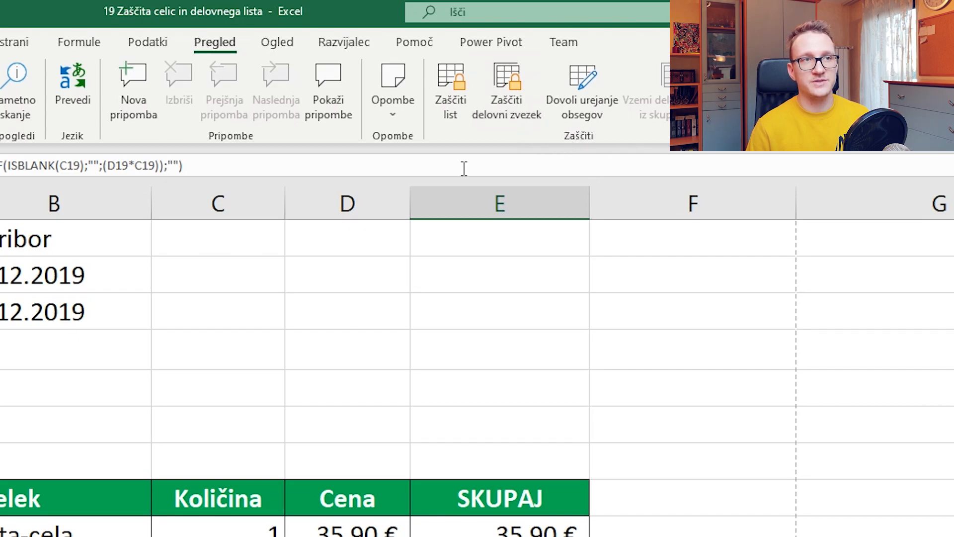
# Protect Račun with Zaščiti list, no password, and the default selection options kept
pyautogui.click(453, 113)
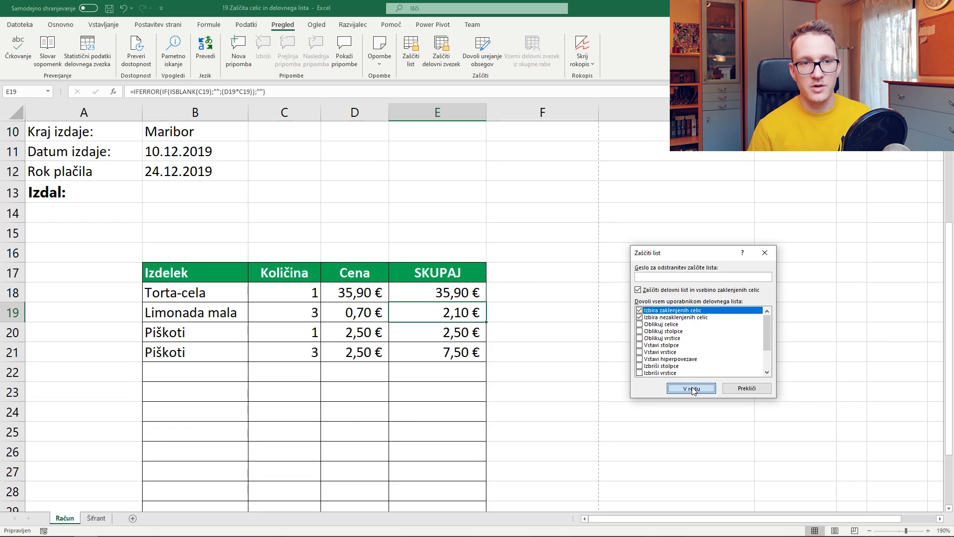
pyautogui.click(692, 388)
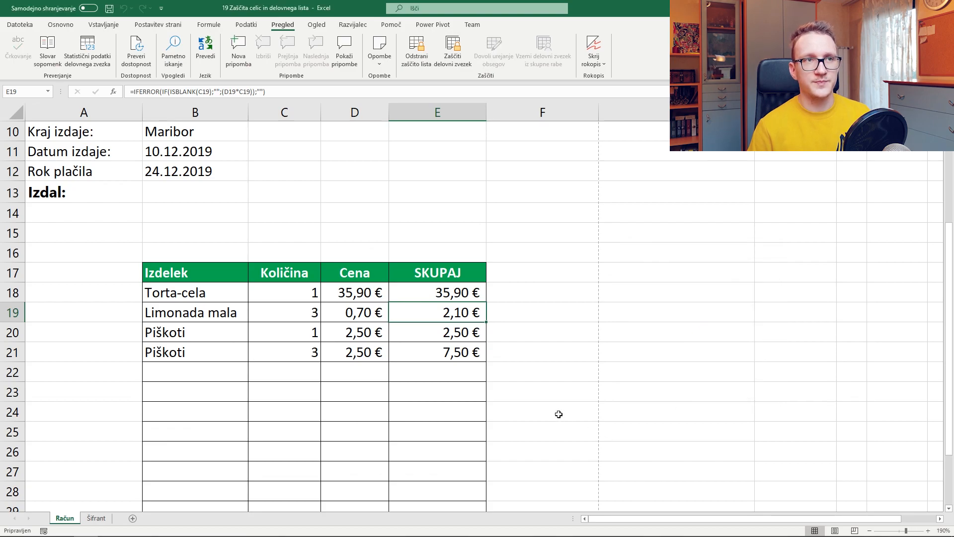
pyautogui.scroll(3, 472, 378)
pyautogui.click(355, 333)
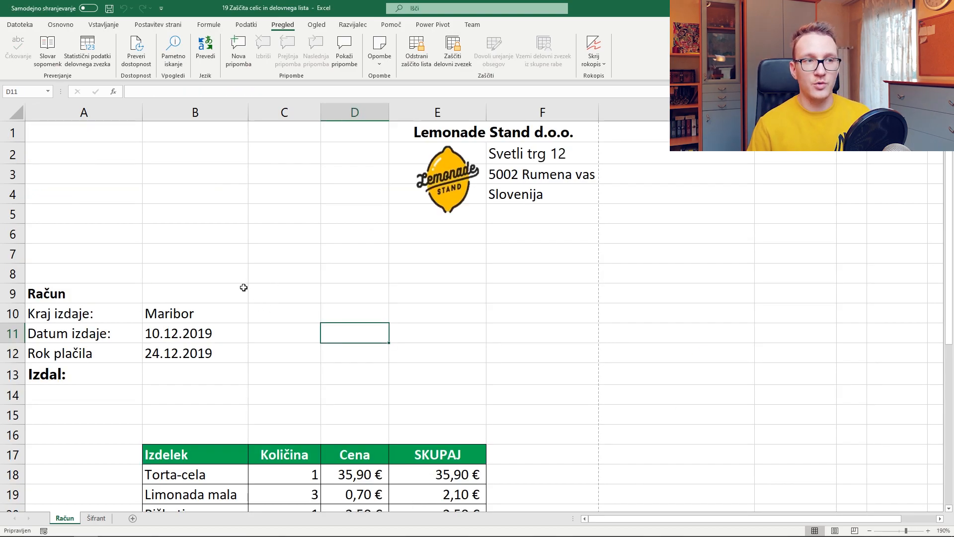
pyautogui.click(228, 235)
pyautogui.click(222, 190)
pyautogui.click(219, 177)
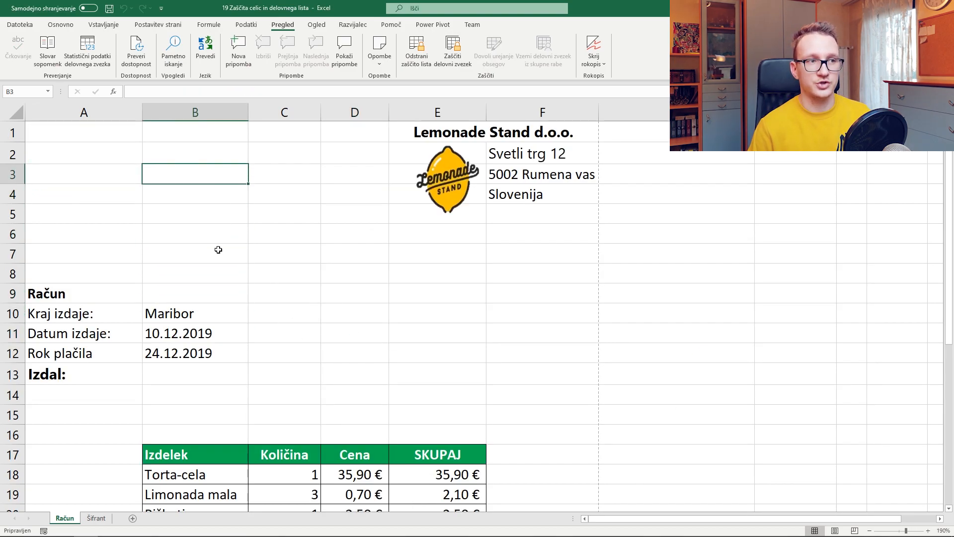
pyautogui.click(204, 288)
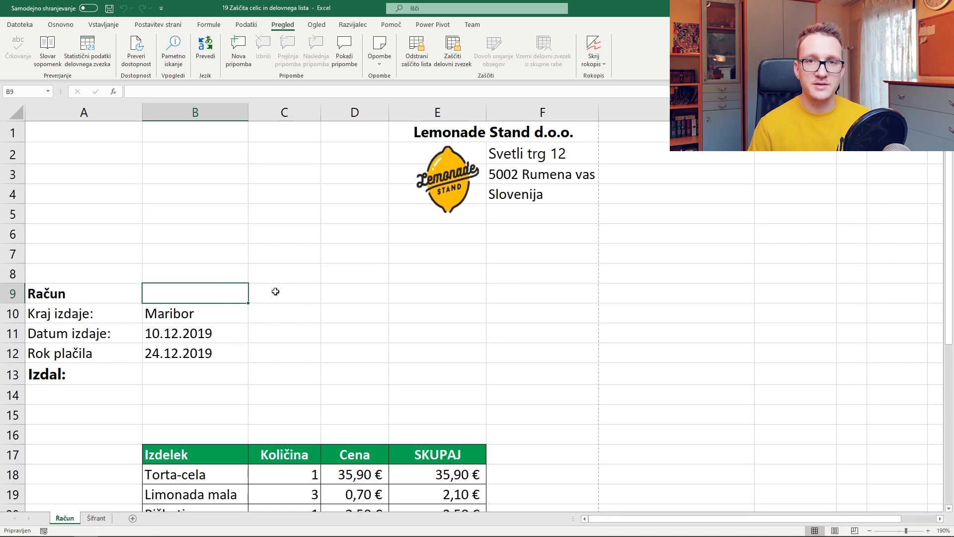
pyautogui.click(205, 367)
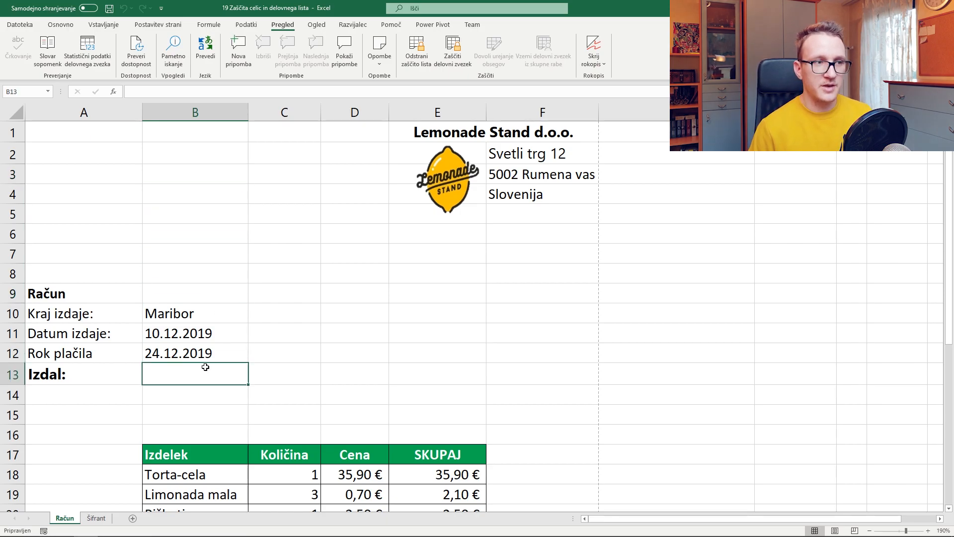
pyautogui.doubleClick(206, 367)
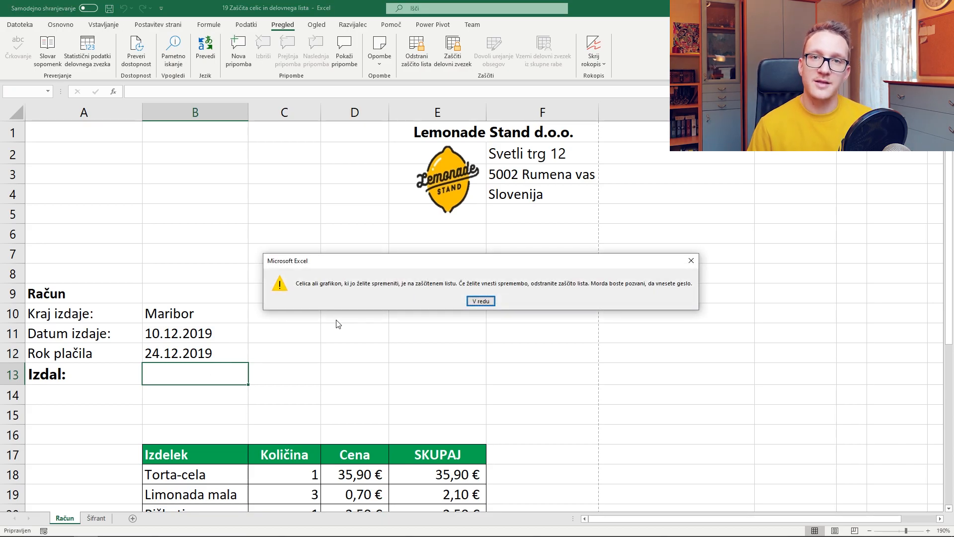
pyautogui.click(480, 301)
pyautogui.scroll(-1, 348, 373)
pyautogui.click(243, 415)
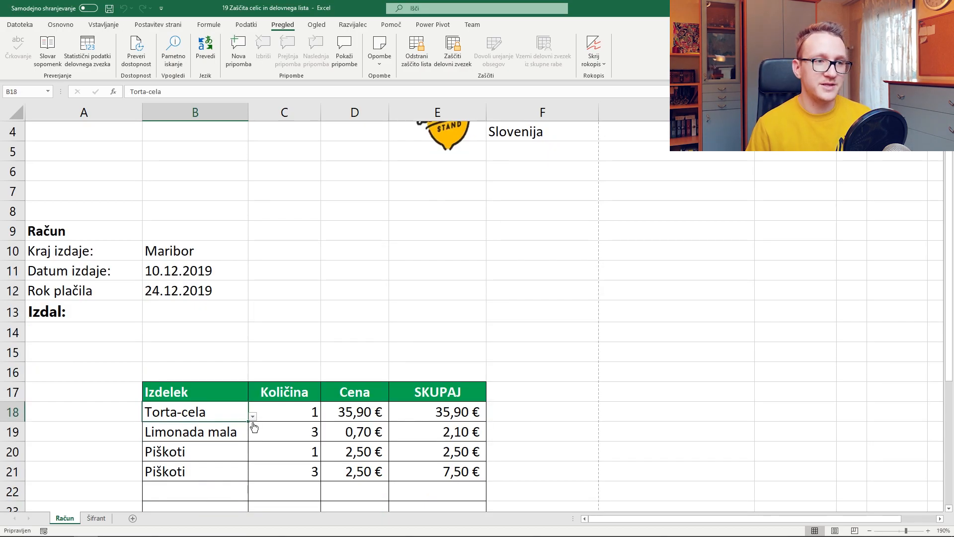
pyautogui.click(252, 417)
pyautogui.click(249, 452)
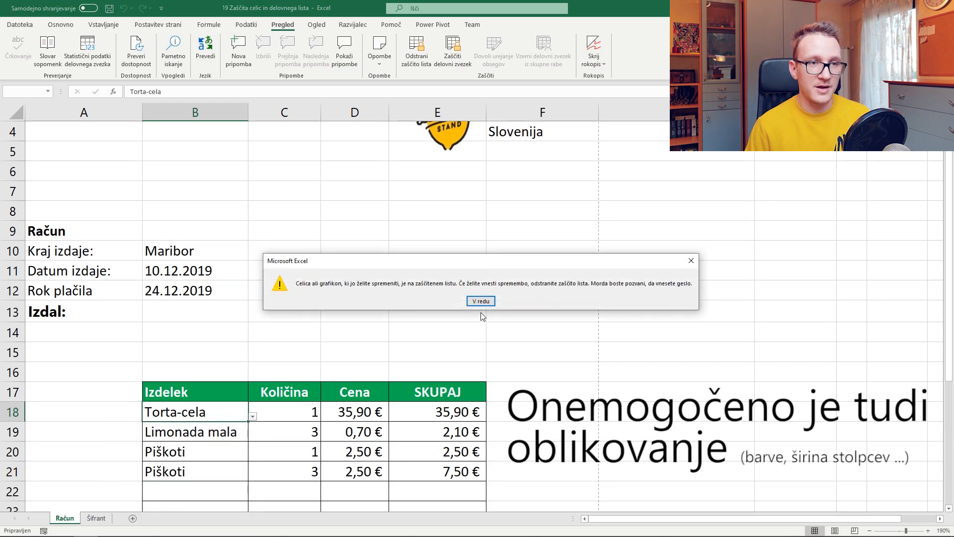
pyautogui.press('Return')
pyautogui.moveTo(315, 416); pyautogui.dragTo(418, 451)
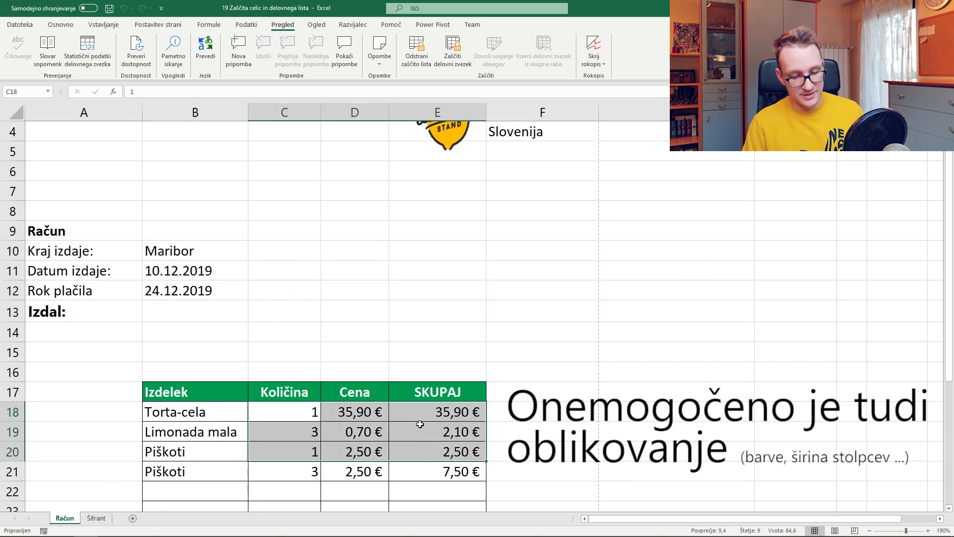
pyautogui.press('Delete')
pyautogui.press('Return')
pyautogui.click(254, 407)
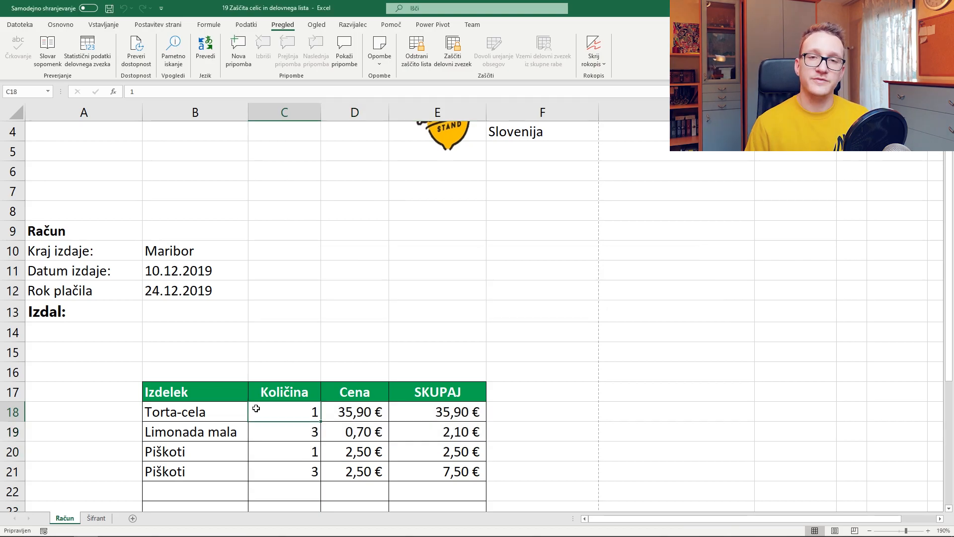
pyautogui.moveTo(59, 522); pyautogui.dragTo(111, 520)
pyautogui.rightClick(106, 525)
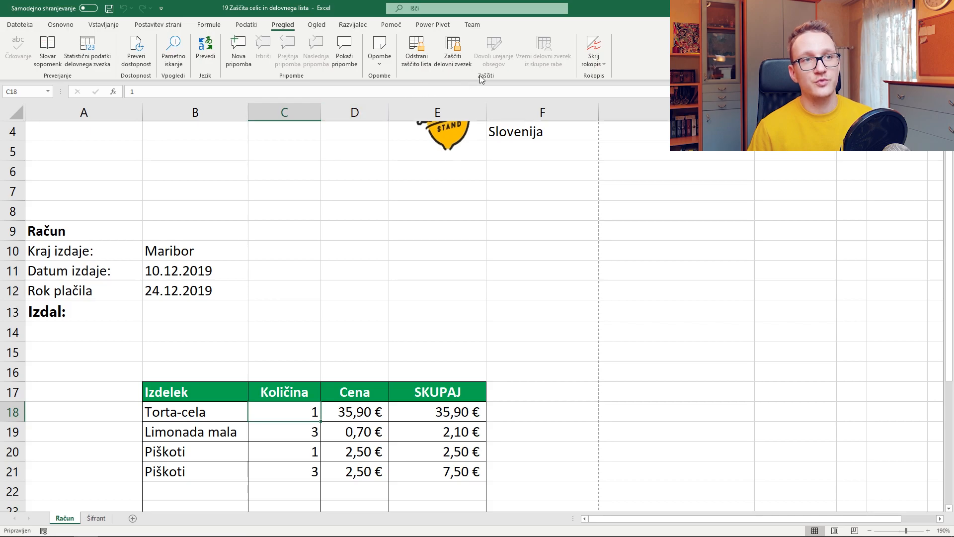
# Remove the Račun sheet protection, then select B13 and the B18:B29 and C18:C28 ranges
pyautogui.click(419, 59)
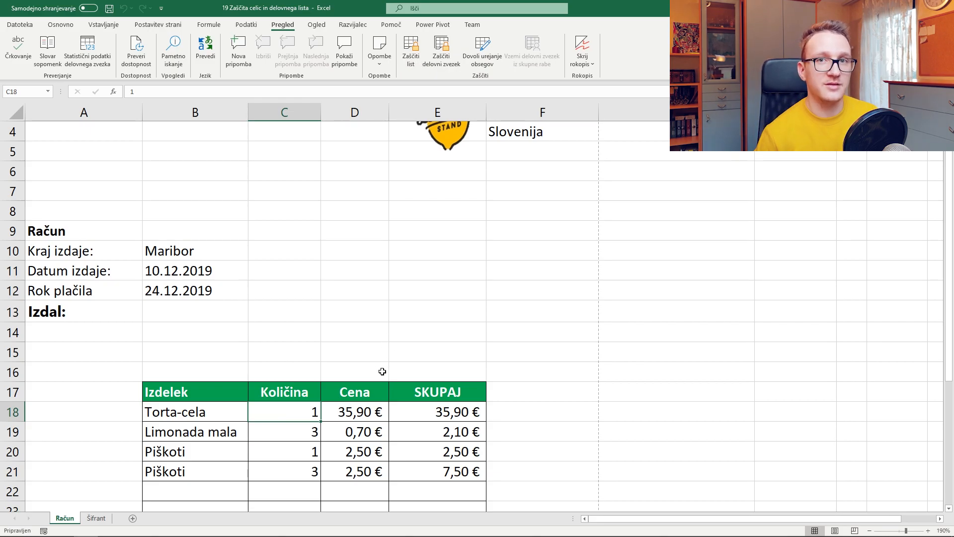
pyautogui.click(201, 313)
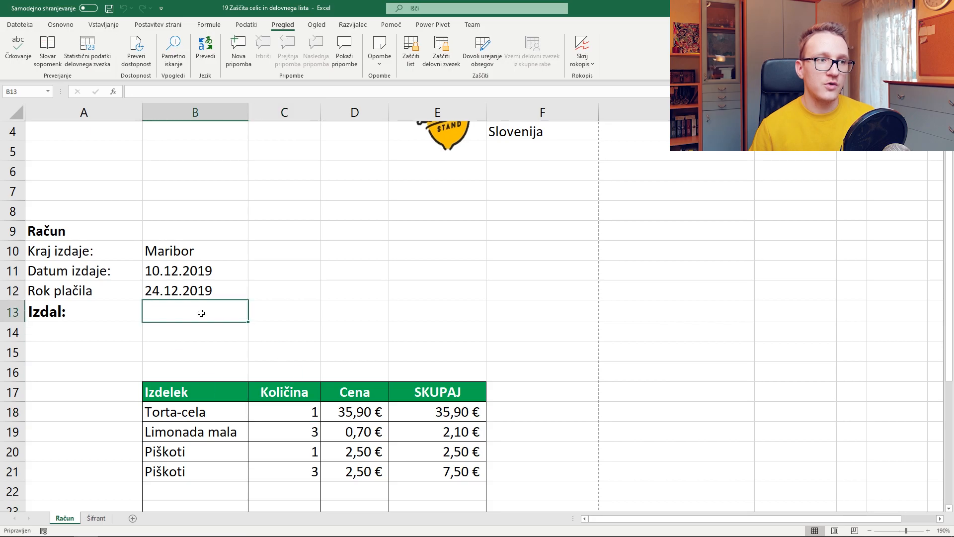
pyautogui.doubleClick(156, 312)
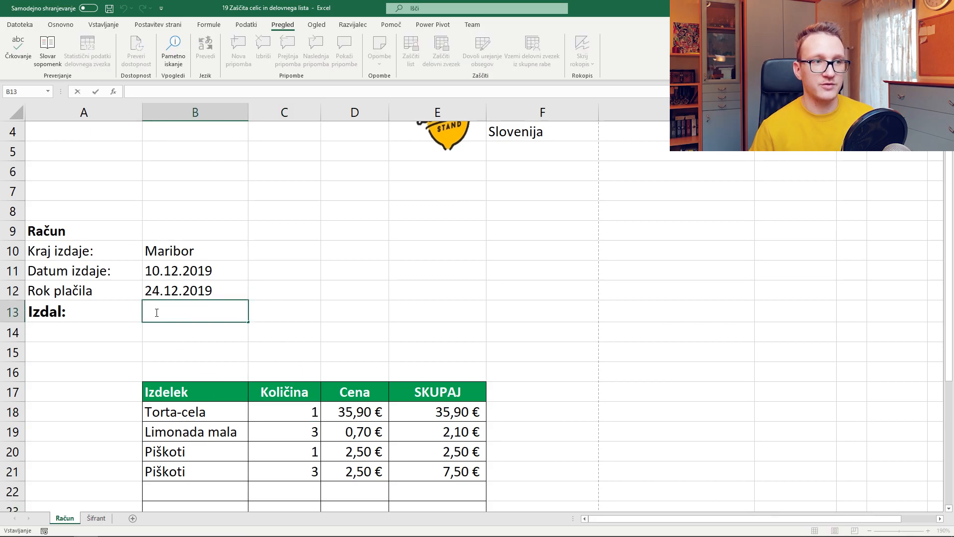
pyautogui.scroll(-3, 153, 311)
pyautogui.moveTo(198, 237); pyautogui.dragTo(197, 447)
pyautogui.moveTo(284, 237); pyautogui.dragTo(286, 454)
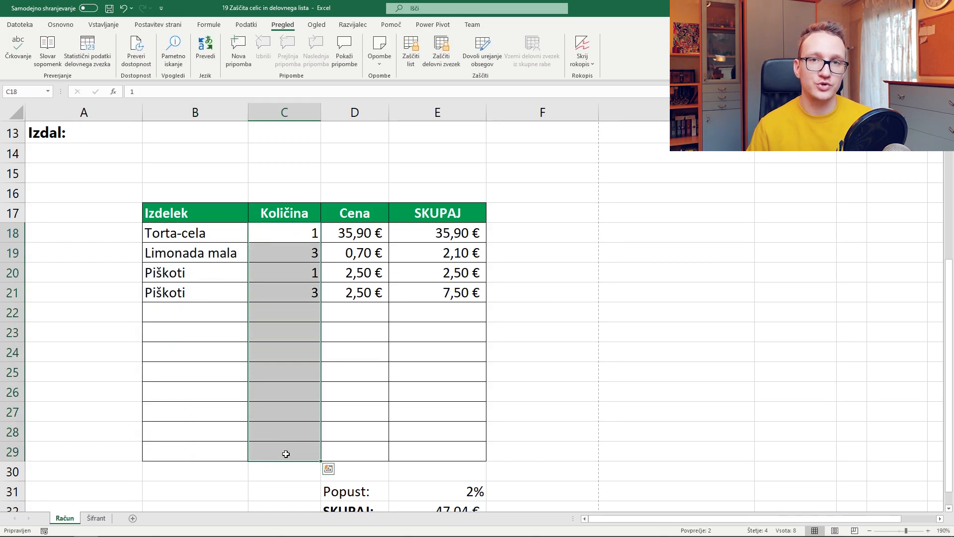
# Click through cells C13, E14, C16 and C18, then bring up B13's cell options
pyautogui.scroll(2, 367, 358)
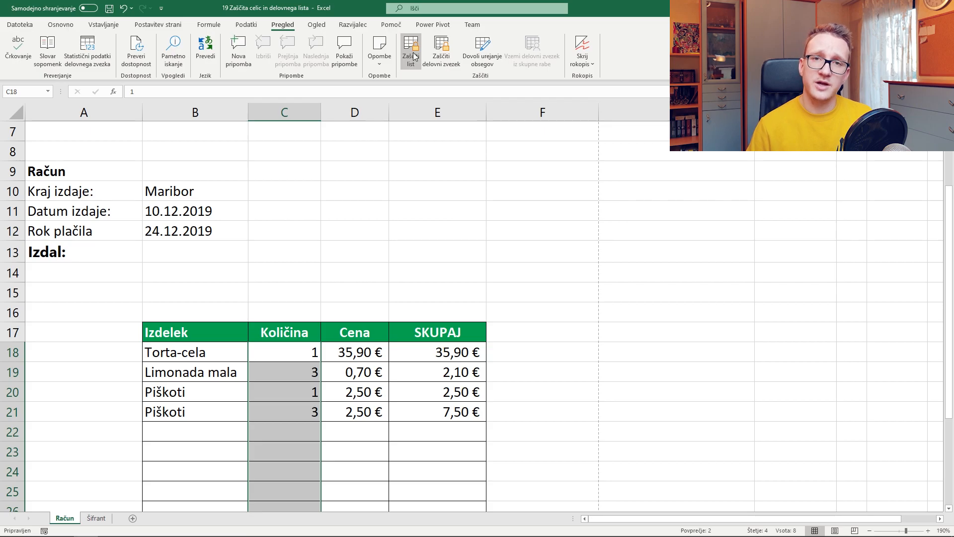
pyautogui.click(353, 208)
pyautogui.click(298, 256)
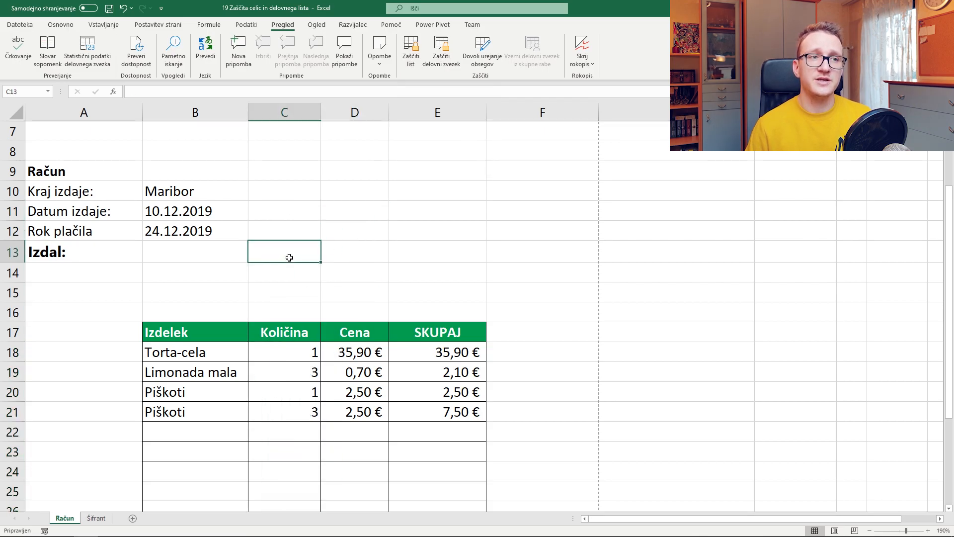
pyautogui.click(397, 271)
pyautogui.click(257, 303)
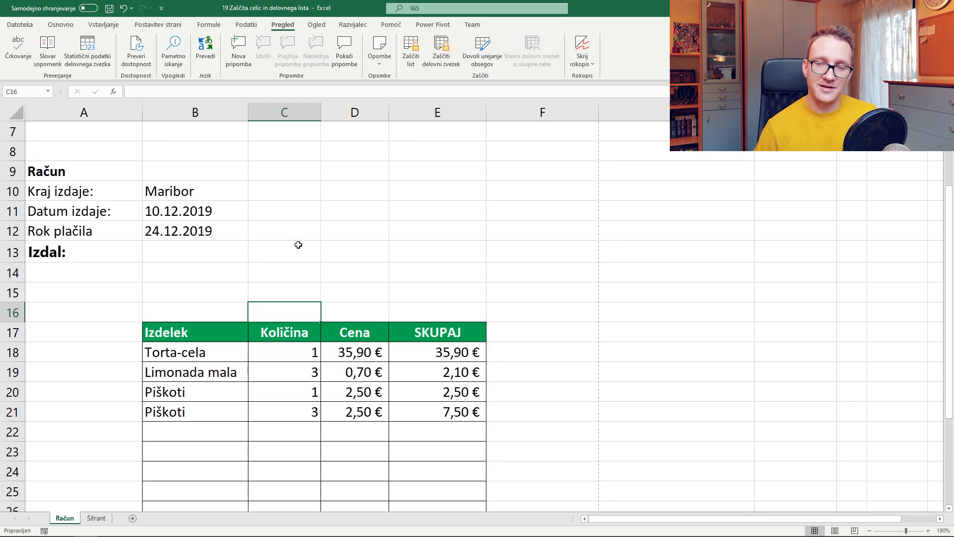
pyautogui.press('Down')
pyautogui.press('Down')
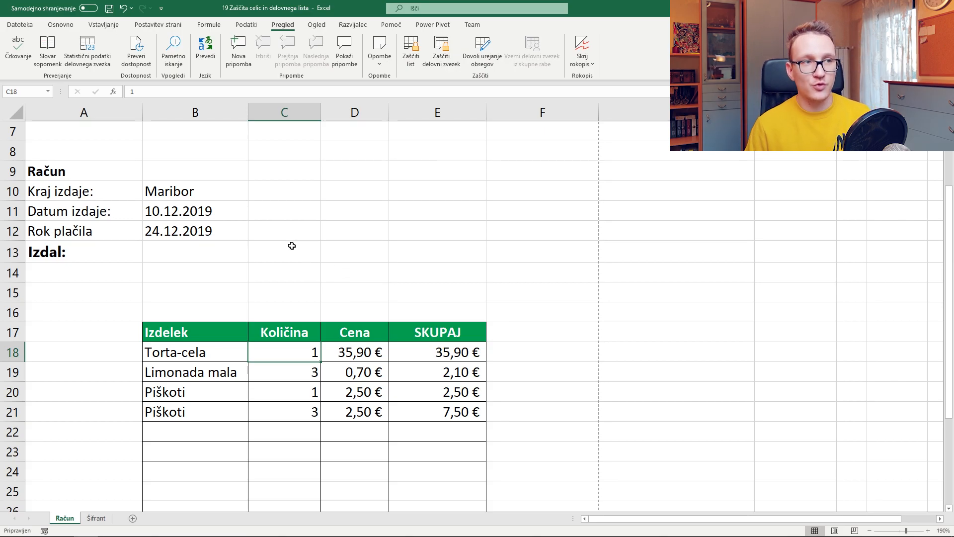
pyautogui.click(221, 248)
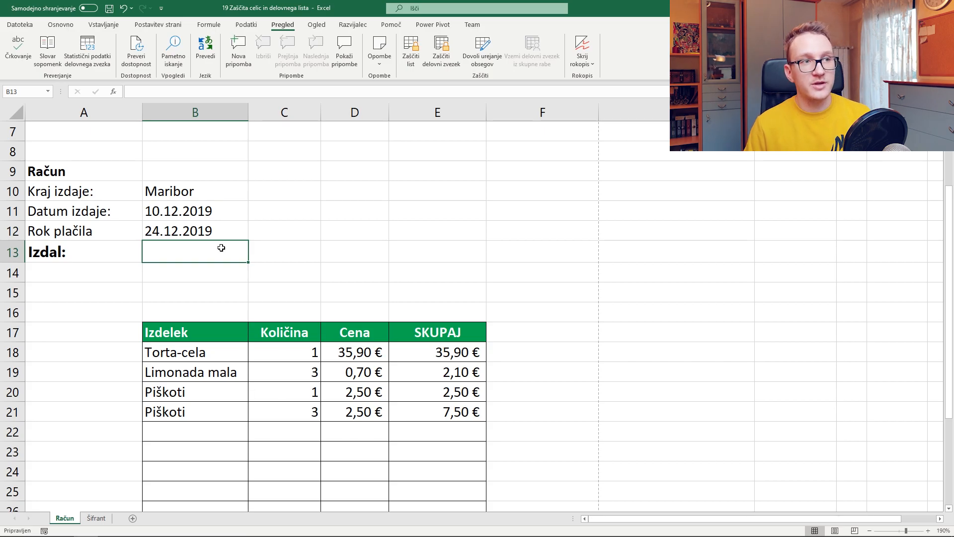
pyautogui.rightClick(222, 250)
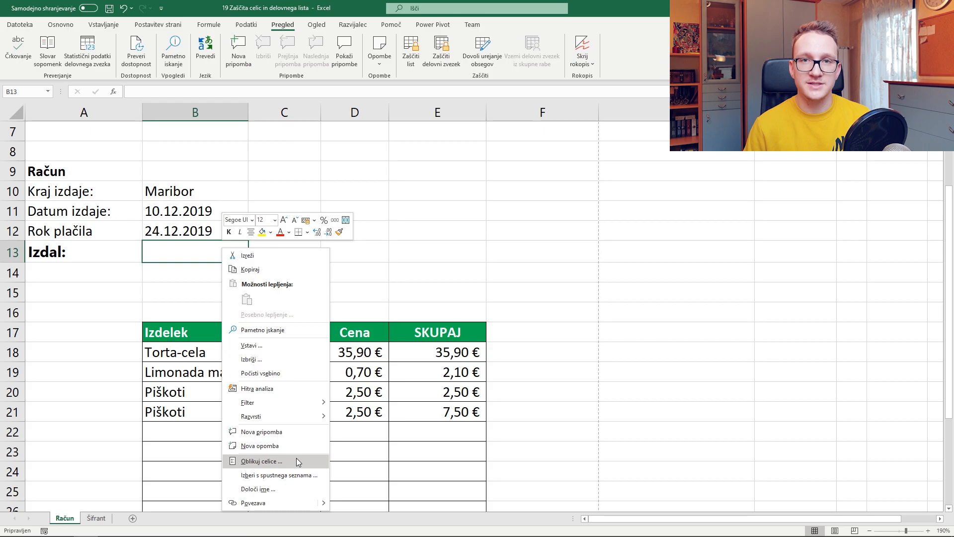
# Uncheck Zaklenjena for B13 on the Zaščita tab of Oblikuj celice
pyautogui.click(70, 25)
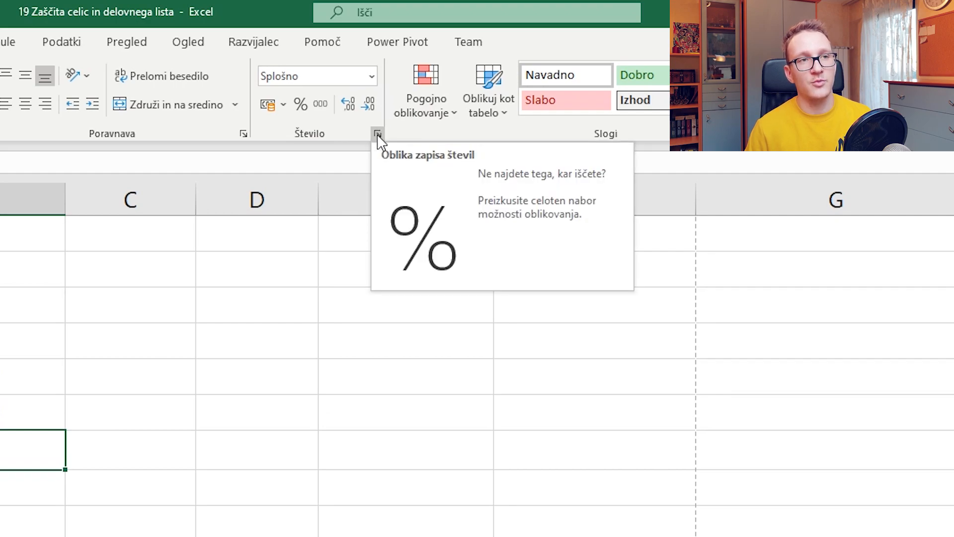
pyautogui.click(378, 134)
pyautogui.press('Escape')
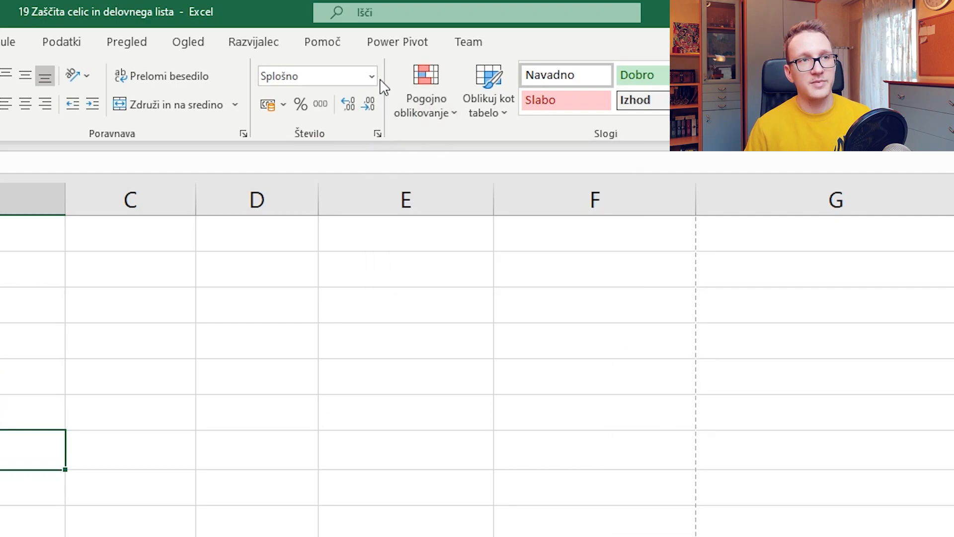
pyautogui.click(371, 76)
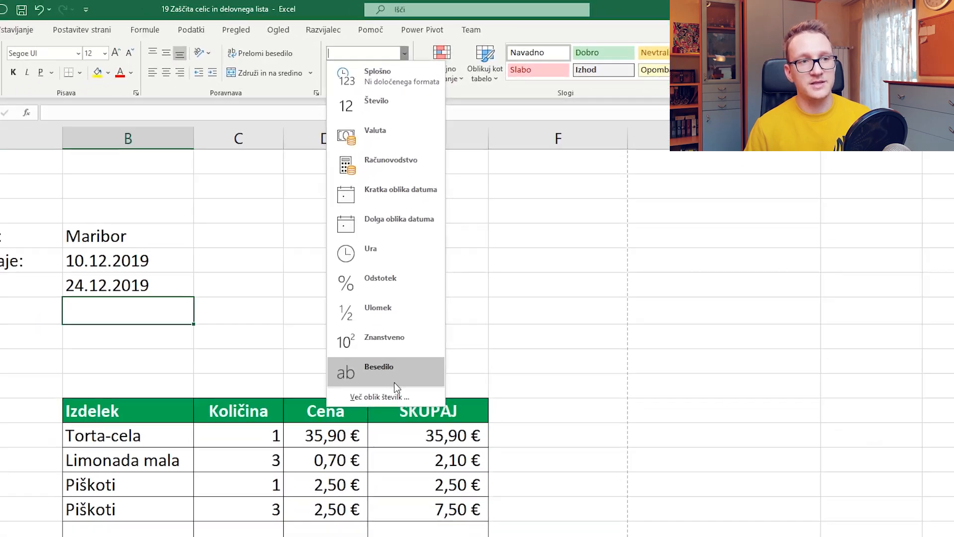
pyautogui.click(393, 401)
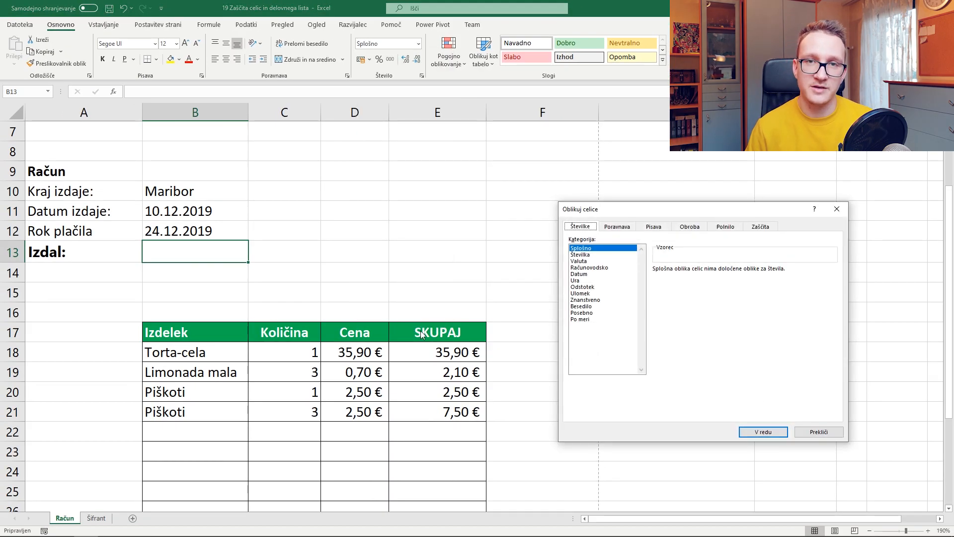
pyautogui.click(763, 228)
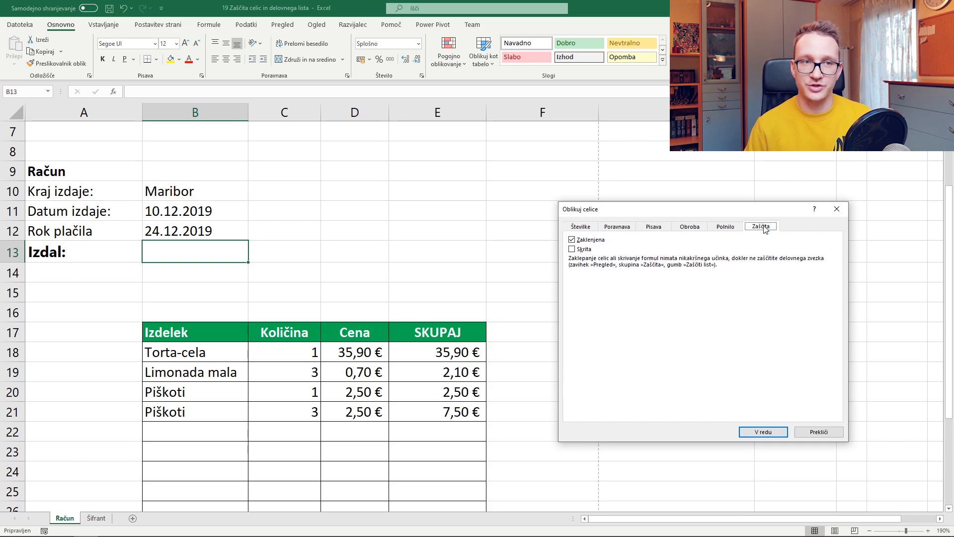
pyautogui.click(573, 241)
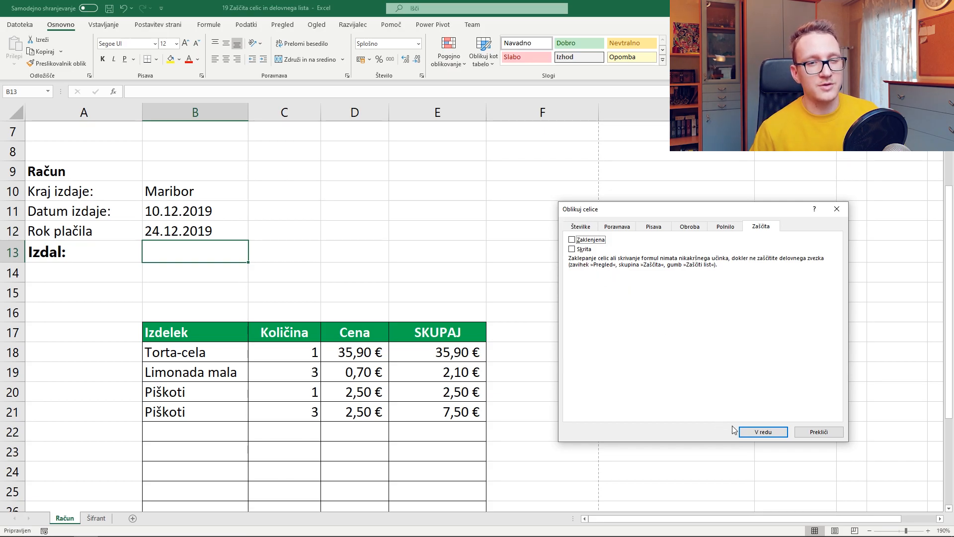
pyautogui.click(759, 433)
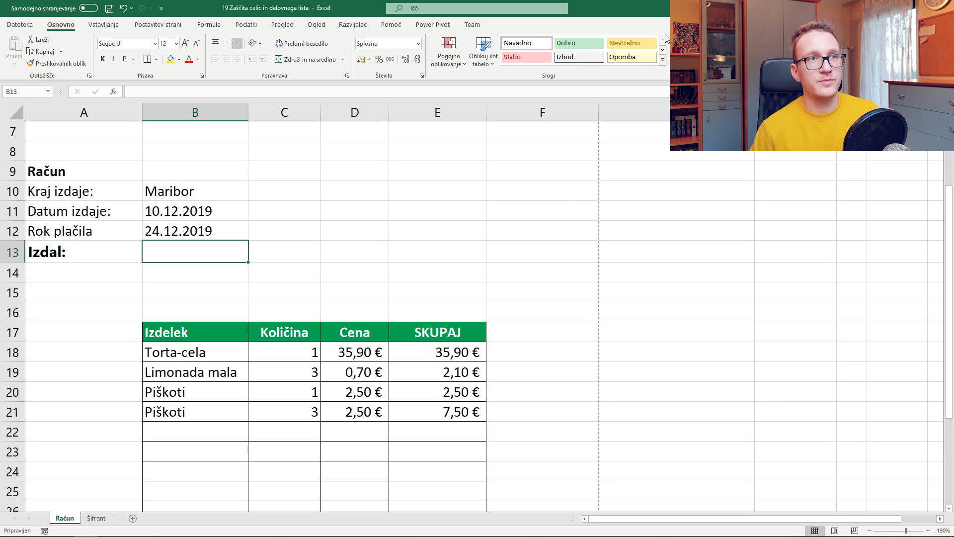
# Protect the Račun sheet with a password, entered and confirmed
pyautogui.click(290, 29)
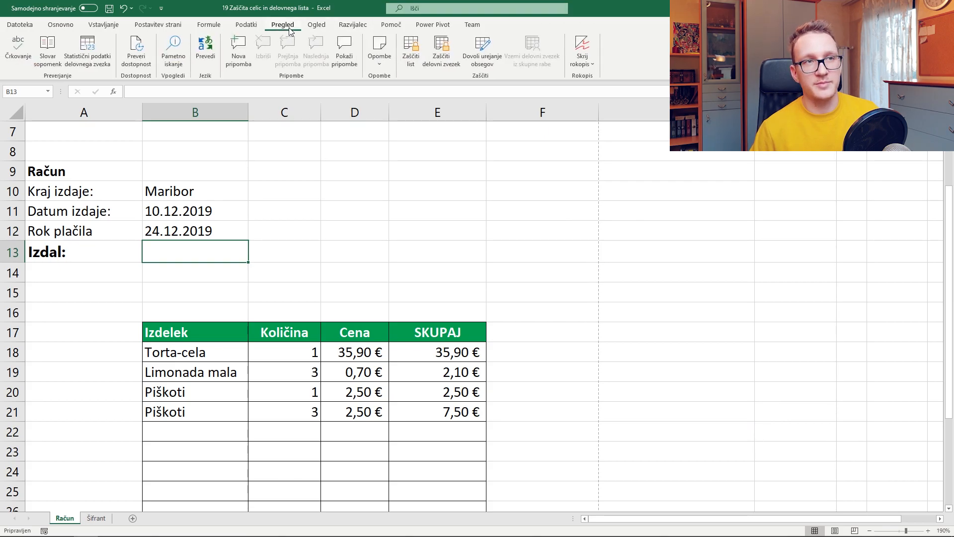
pyautogui.click(410, 61)
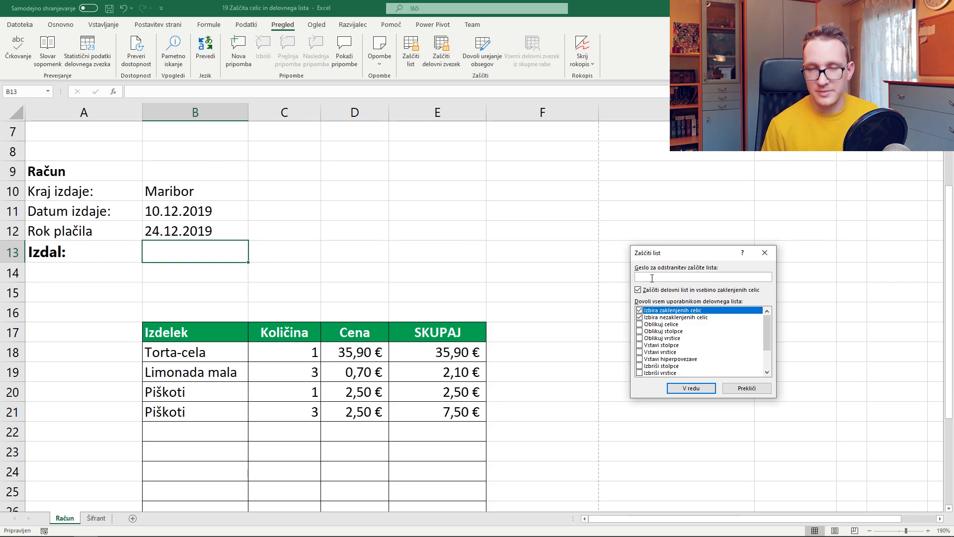
pyautogui.click(708, 389)
pyautogui.write('•••••')
pyautogui.press('Return')
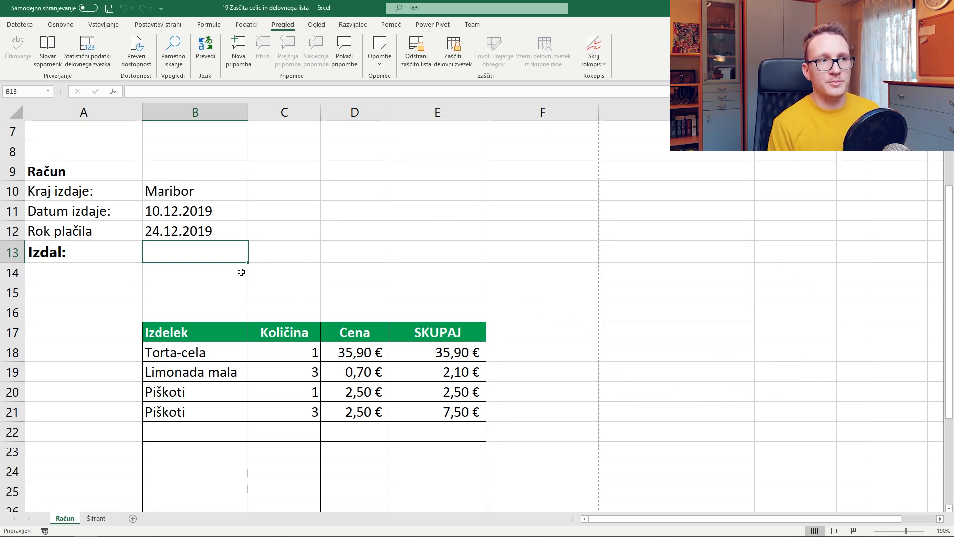
# Enter jdjdj in B13, verify locked B14 refuses edits, then bring up the unprotect prompt
pyautogui.write('jdjdj')
pyautogui.press('Return')
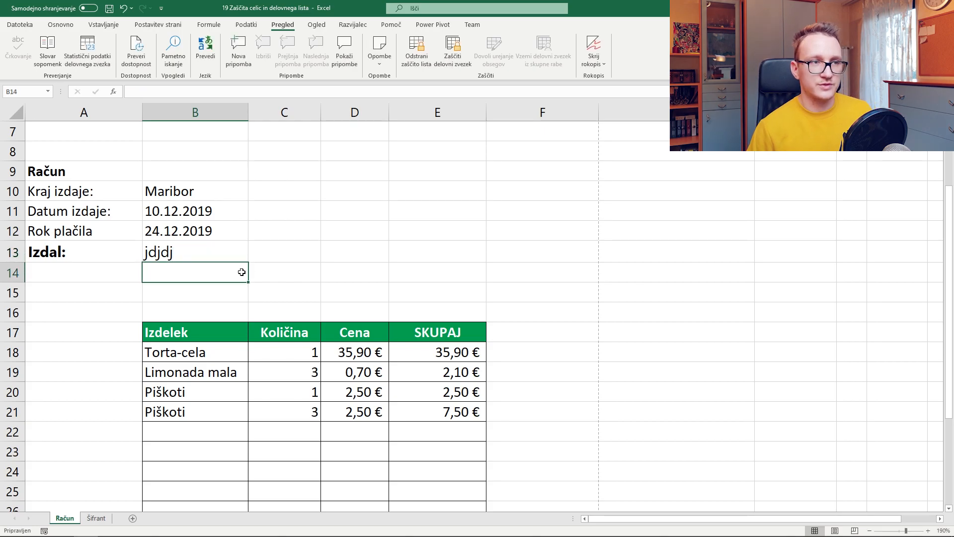
pyautogui.press('j')
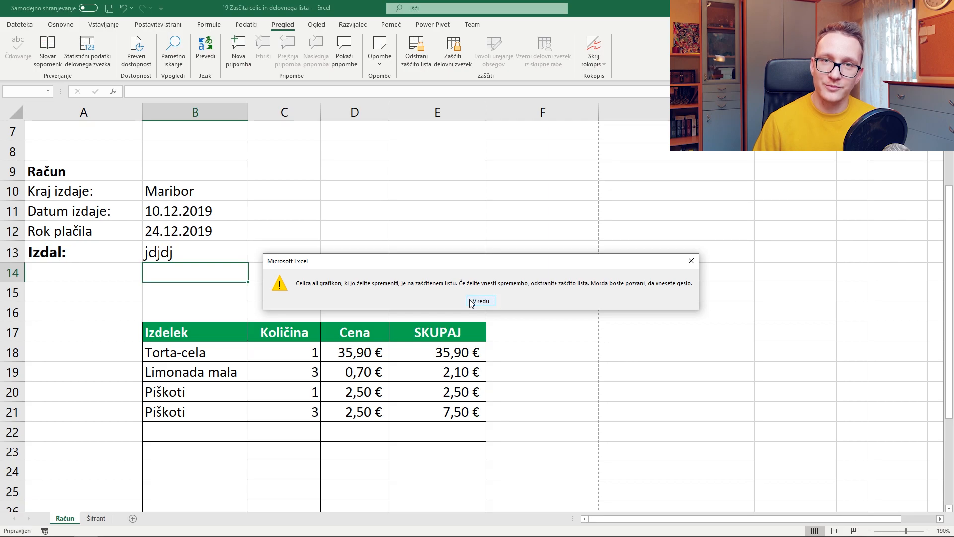
pyautogui.click(471, 301)
pyautogui.click(417, 50)
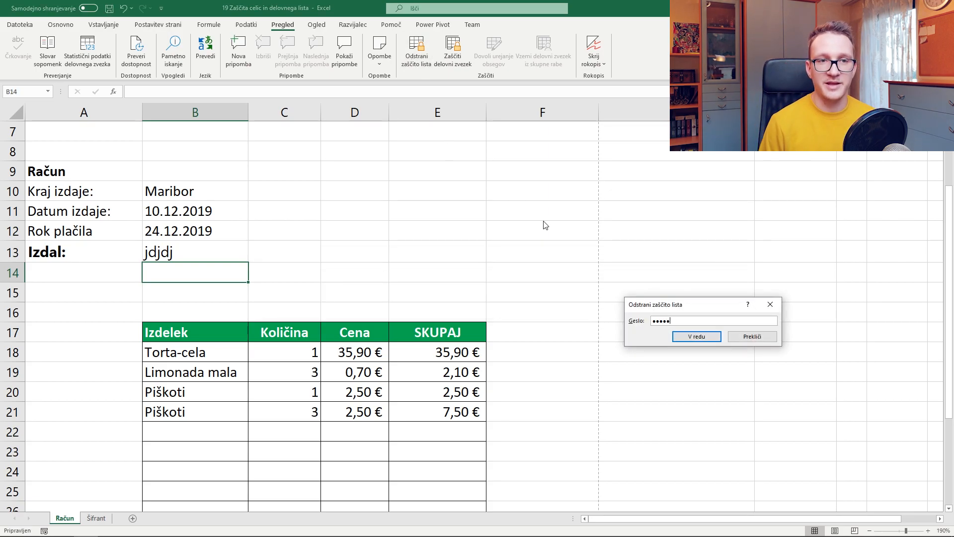
# Confirm the unprotect password, then clear Locked on the B18:C29 product and quantity cells
pyautogui.press('Return')
pyautogui.press('Down')
pyautogui.press('Down')
pyautogui.press('Right')
pyautogui.press('Right')
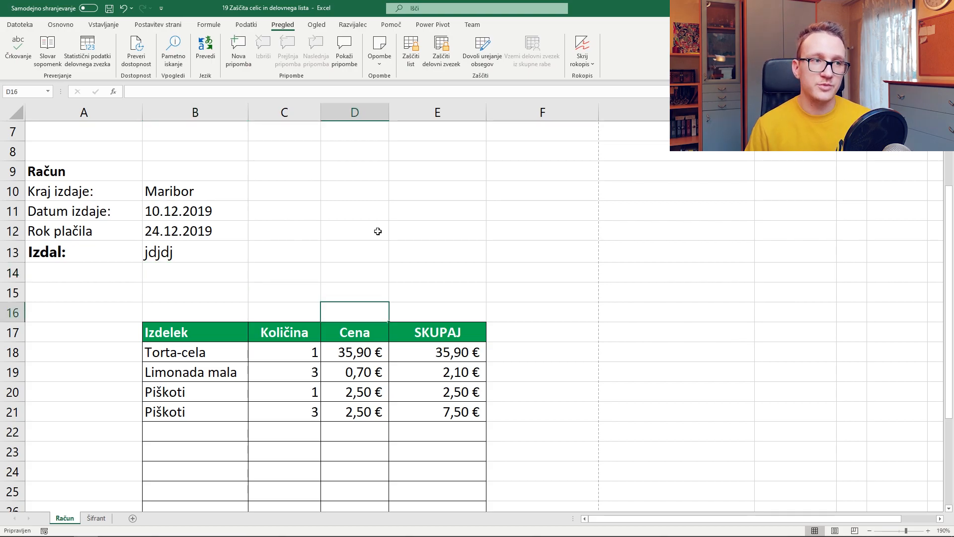
pyautogui.scroll(-2, 378, 231)
pyautogui.moveTo(220, 236); pyautogui.dragTo(304, 450)
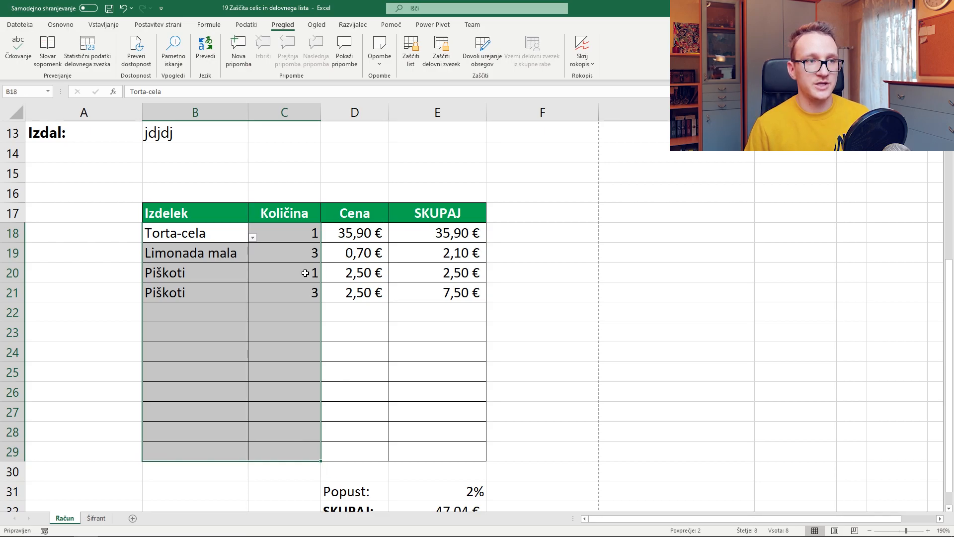
pyautogui.rightClick(265, 277)
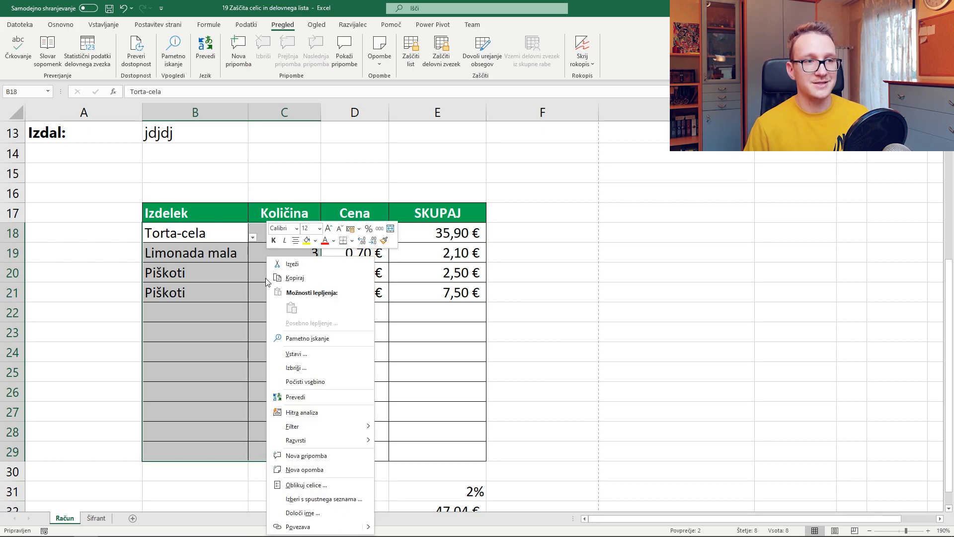
pyautogui.click(307, 485)
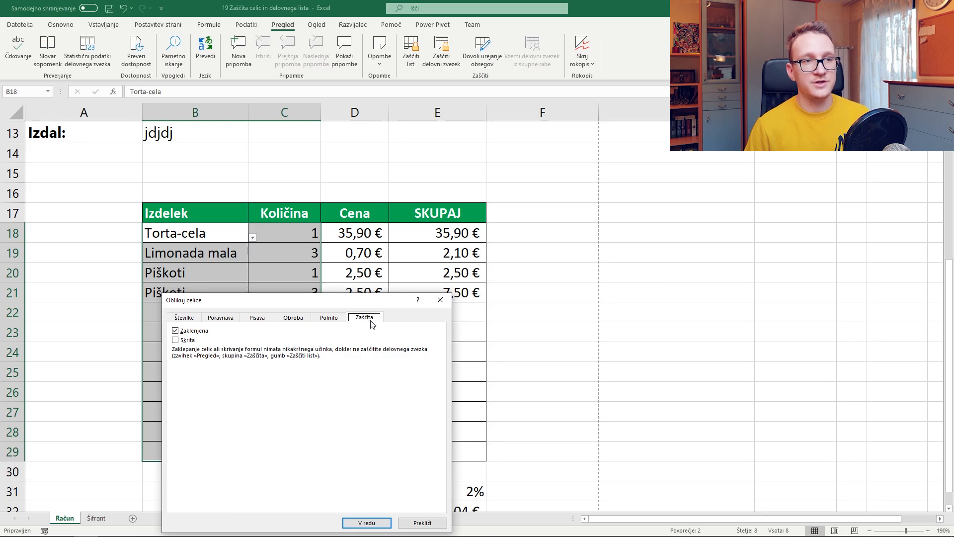
pyautogui.click(176, 331)
pyautogui.click(366, 522)
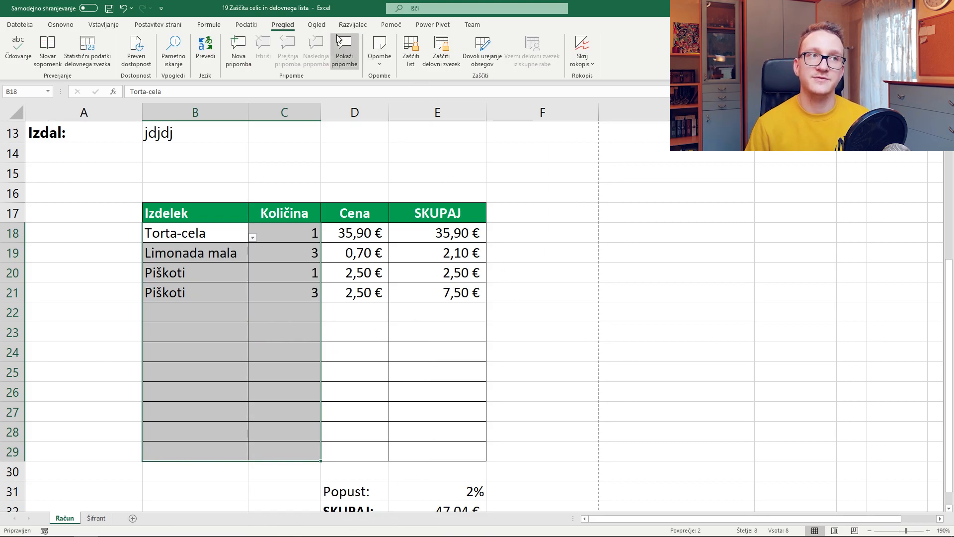
# Protect the sheet without a password and type a test entry into B13
pyautogui.click(418, 59)
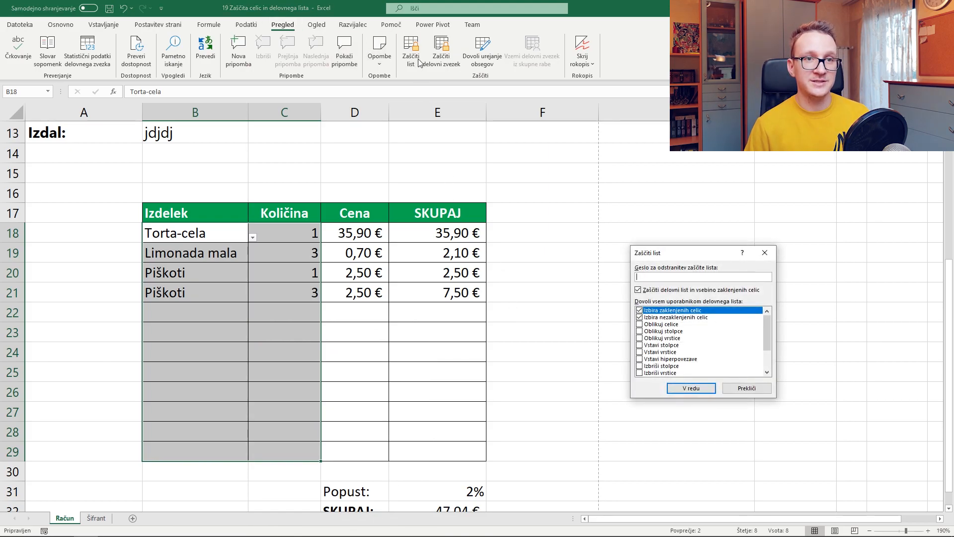
pyautogui.click(708, 392)
pyautogui.click(330, 297)
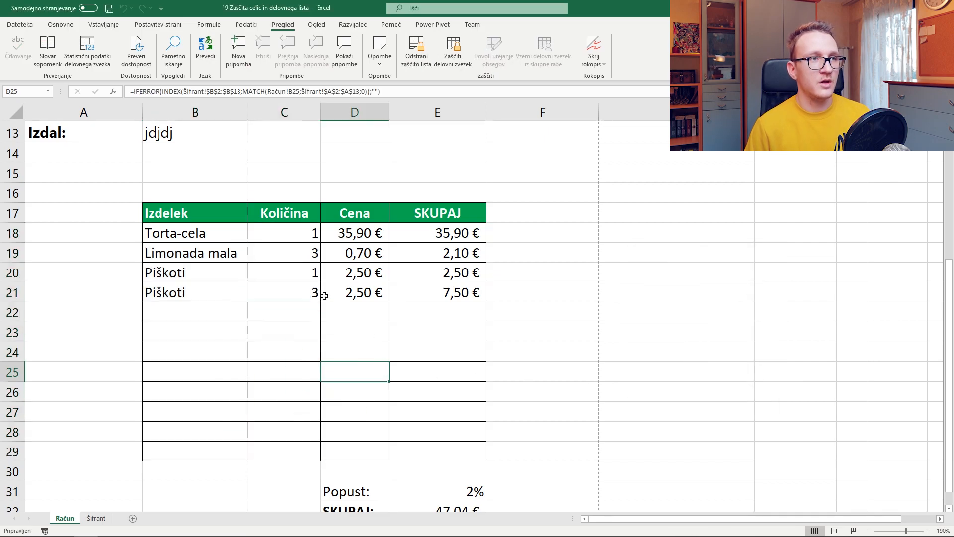
pyautogui.scroll(3, 229, 231)
pyautogui.click(203, 317)
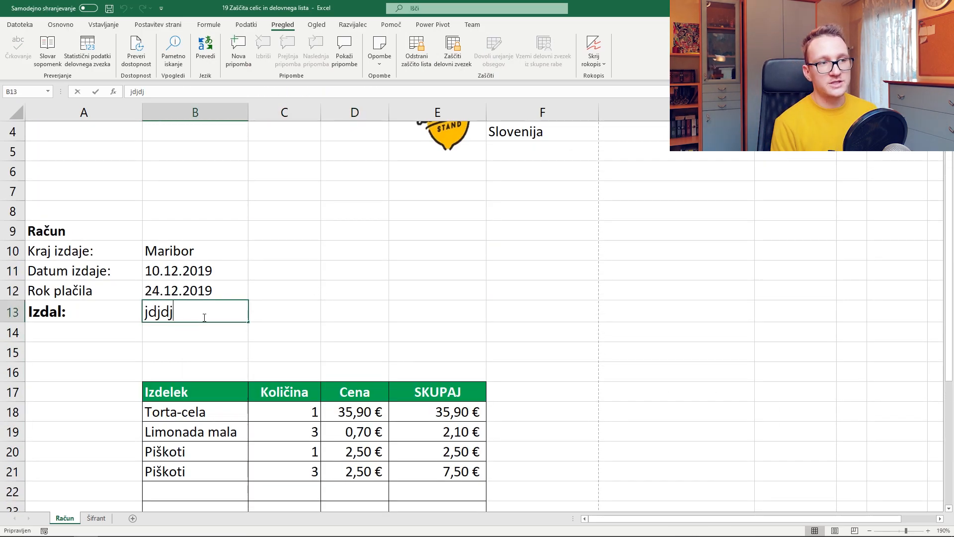
pyautogui.write('jdhjdkhfdksf')
# Set the first item to Sladoled-kepica with quantity 5 (11,00 €), then unprotect the sheet
pyautogui.scroll(-2, 200, 313)
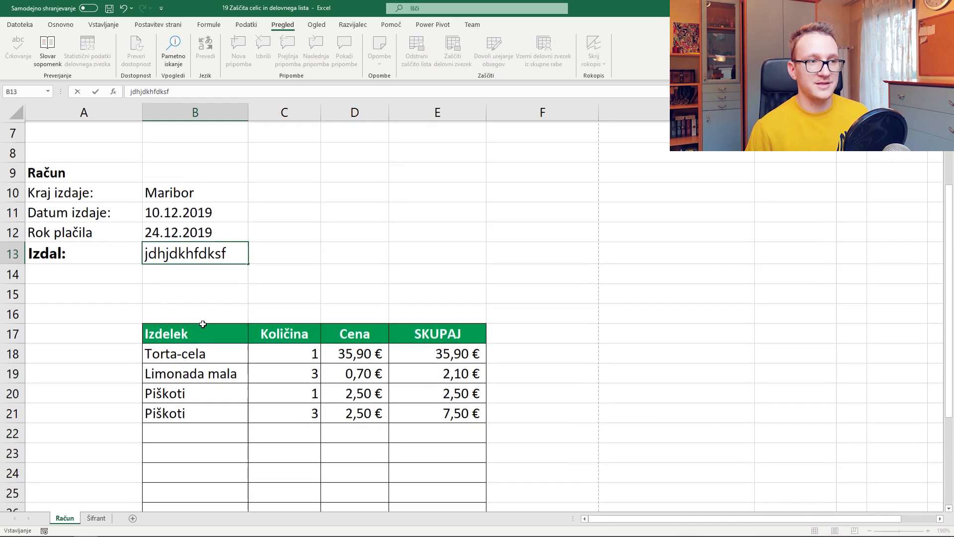
pyautogui.click(246, 297)
pyautogui.click(253, 298)
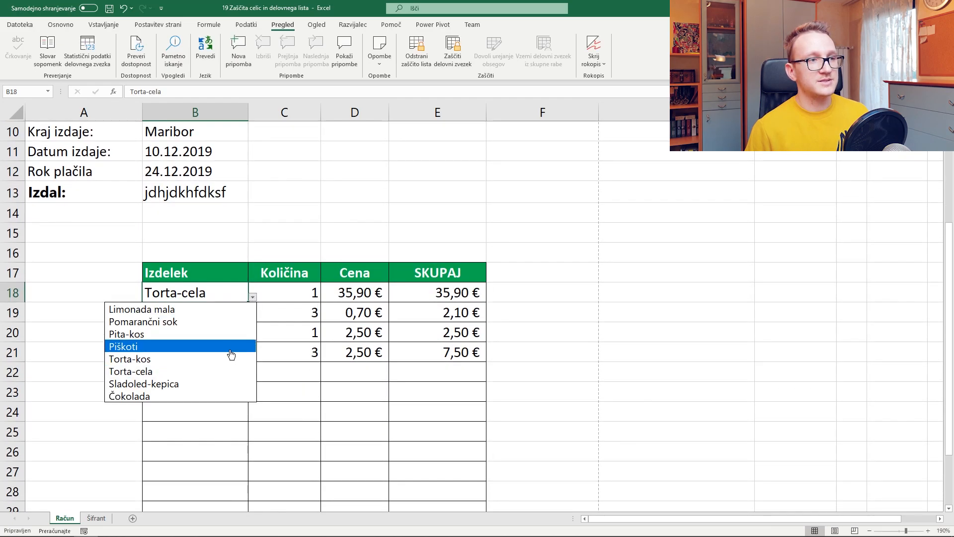
pyautogui.click(228, 387)
pyautogui.click(306, 294)
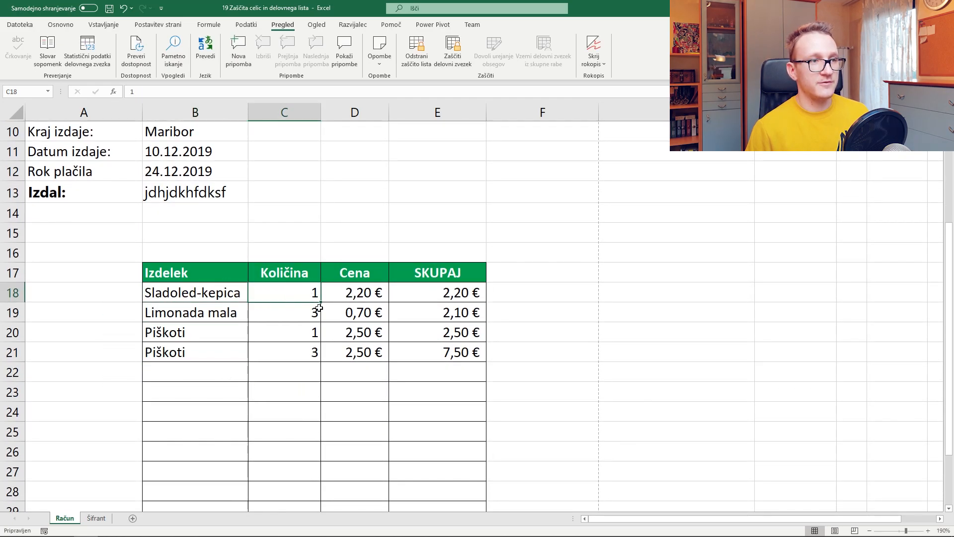
pyautogui.write('5')
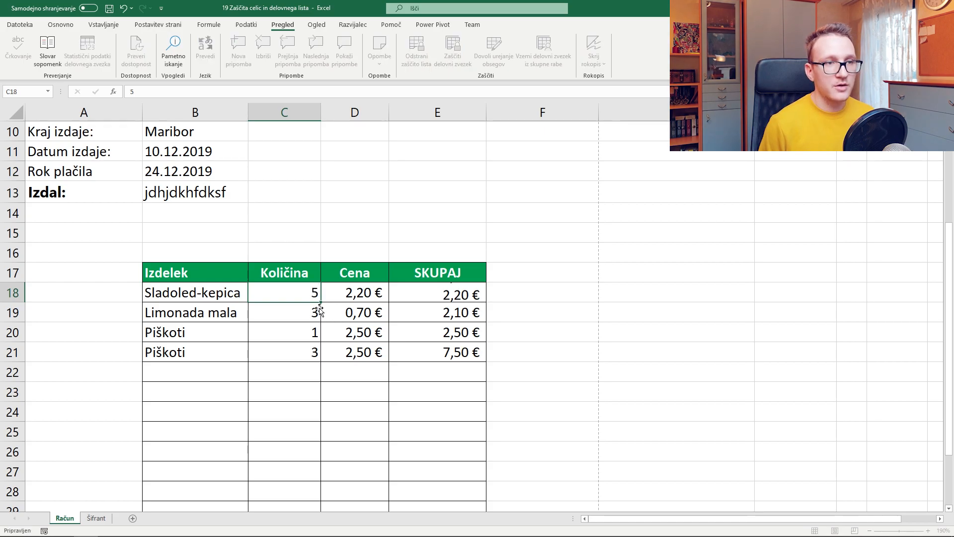
pyautogui.press('Return')
pyautogui.scroll(2, 393, 223)
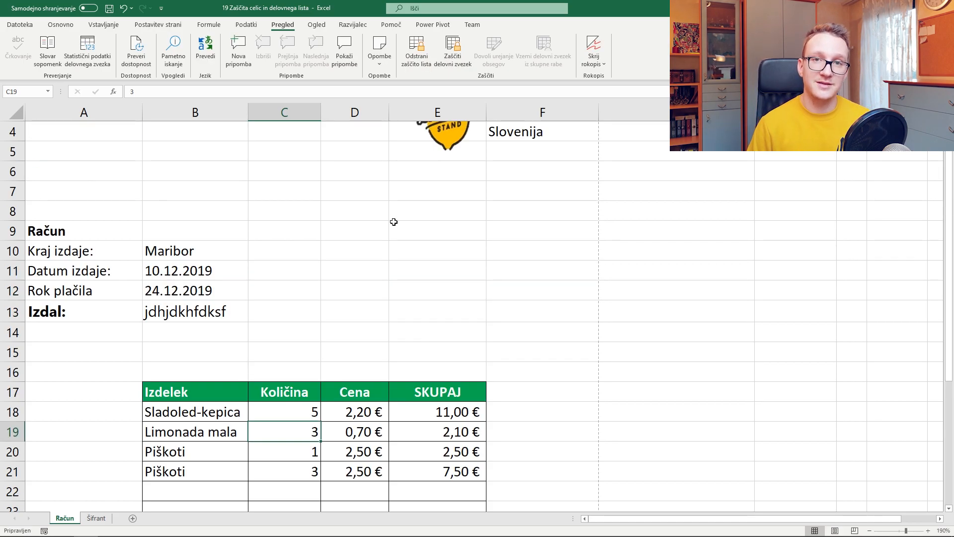
pyautogui.click(416, 49)
pyautogui.scroll(-4, 491, 236)
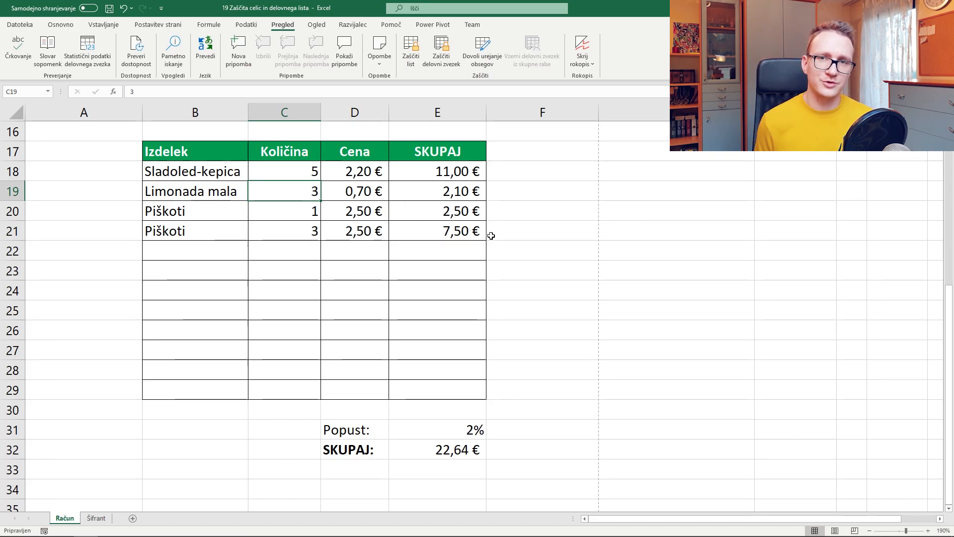
# Mark E31's VLOOKUP discount formula Hidden, then uncheck Select locked cells in Protect Sheet
pyautogui.click(457, 368)
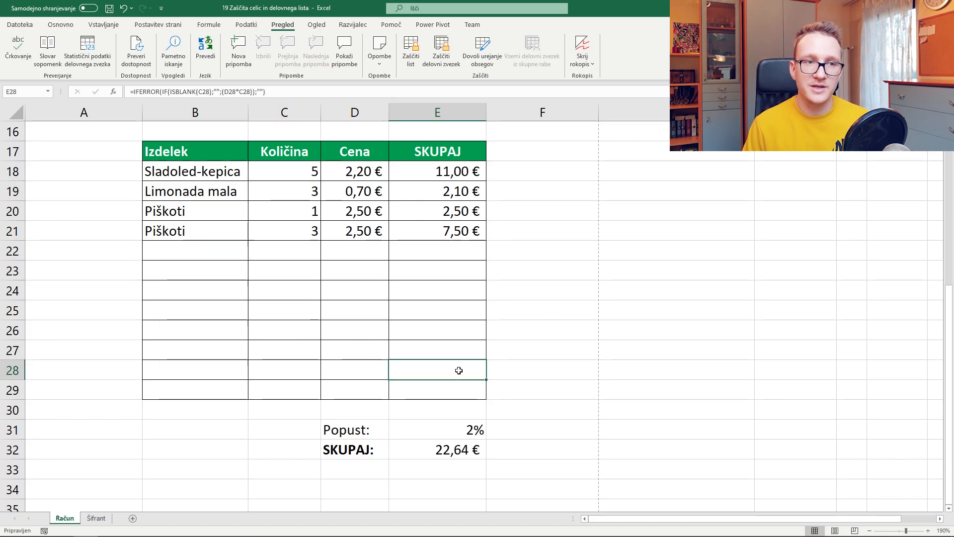
pyautogui.click(449, 429)
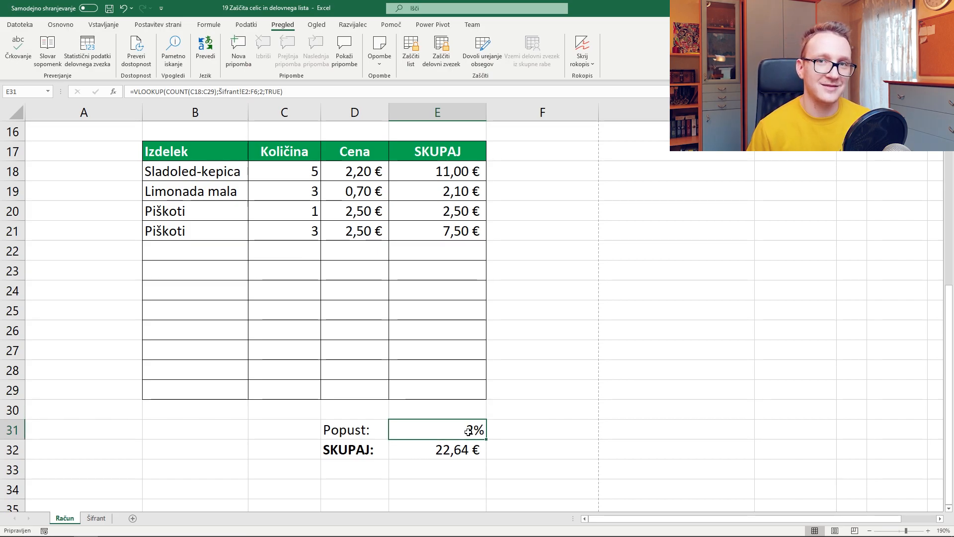
pyautogui.rightClick(469, 430)
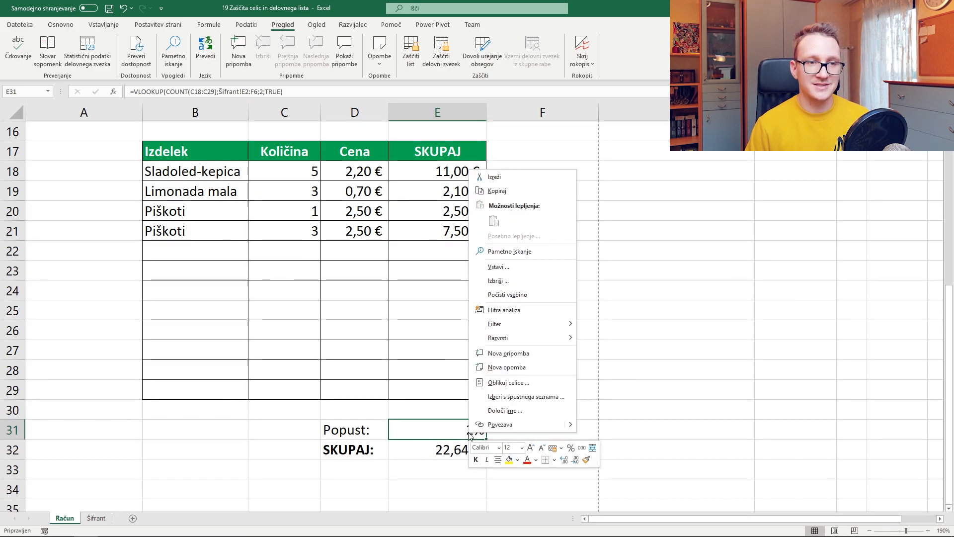
pyautogui.click(485, 383)
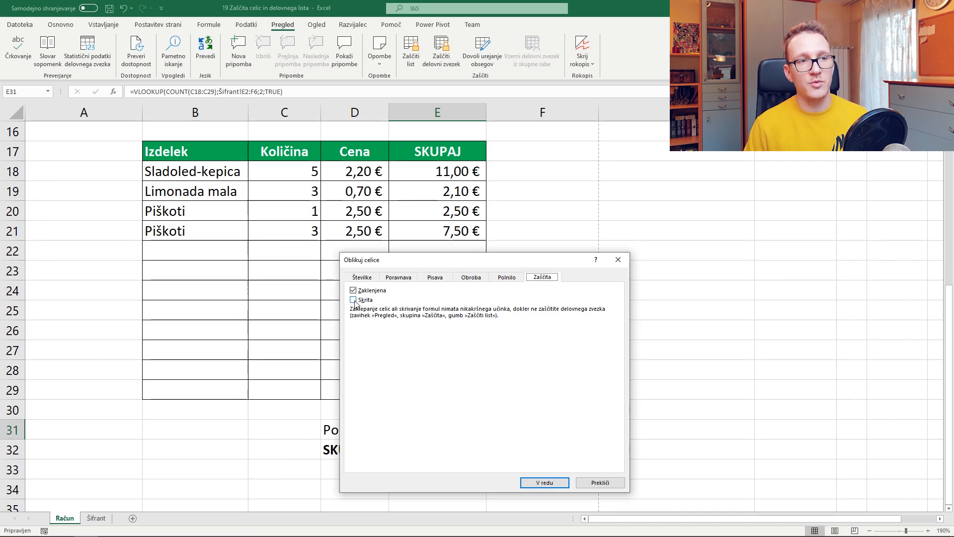
pyautogui.click(354, 300)
pyautogui.click(545, 482)
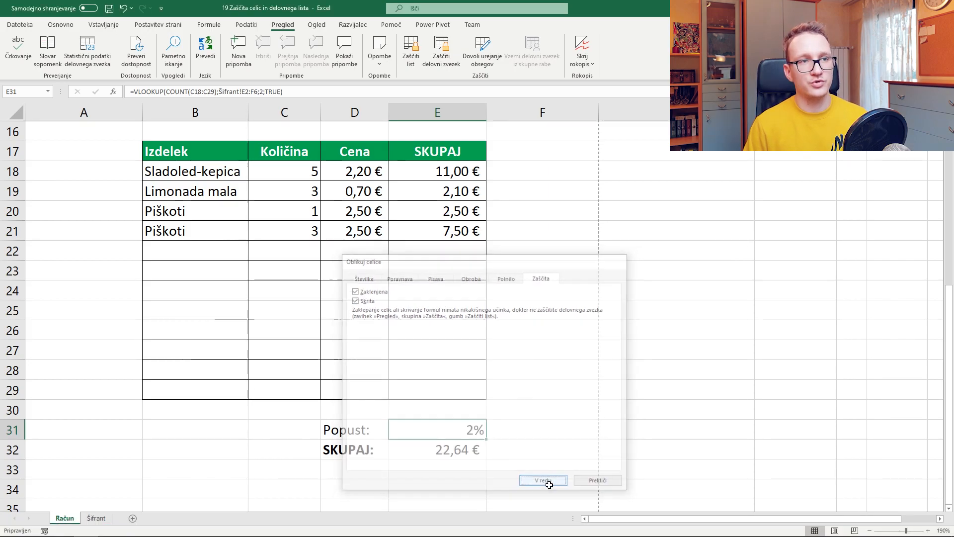
pyautogui.click(410, 50)
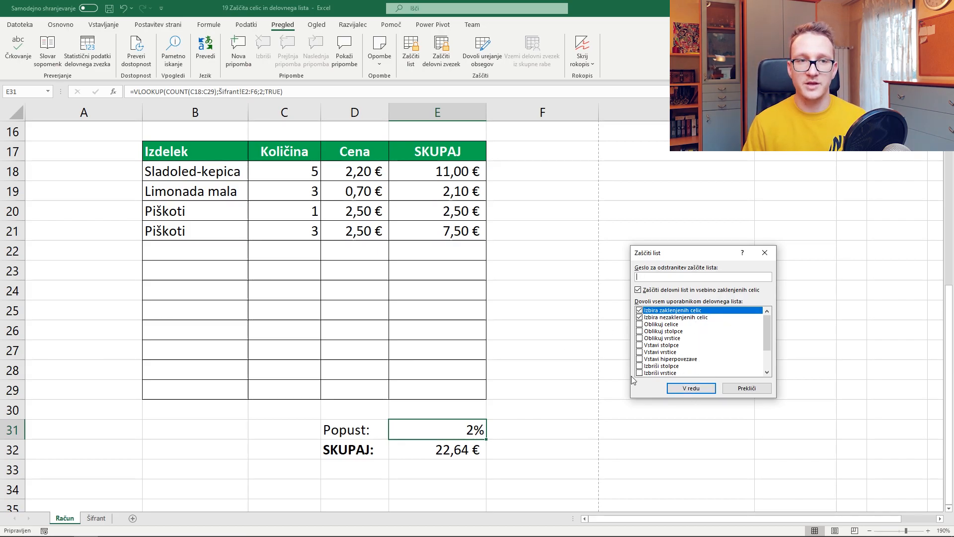
pyautogui.click(640, 311)
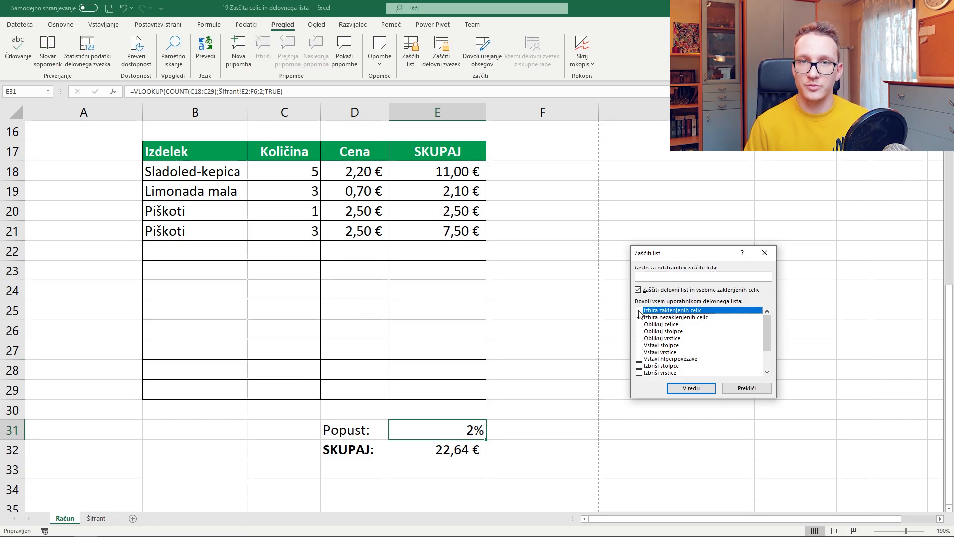
# Protect the invoice sheet and confirm that locked cells can no longer be selected
pyautogui.click(691, 388)
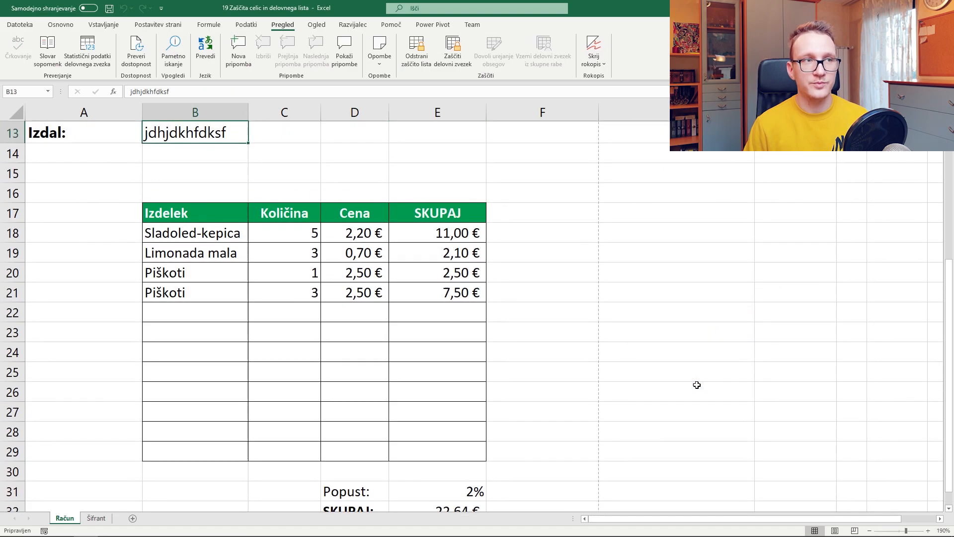
pyautogui.scroll(4, 698, 378)
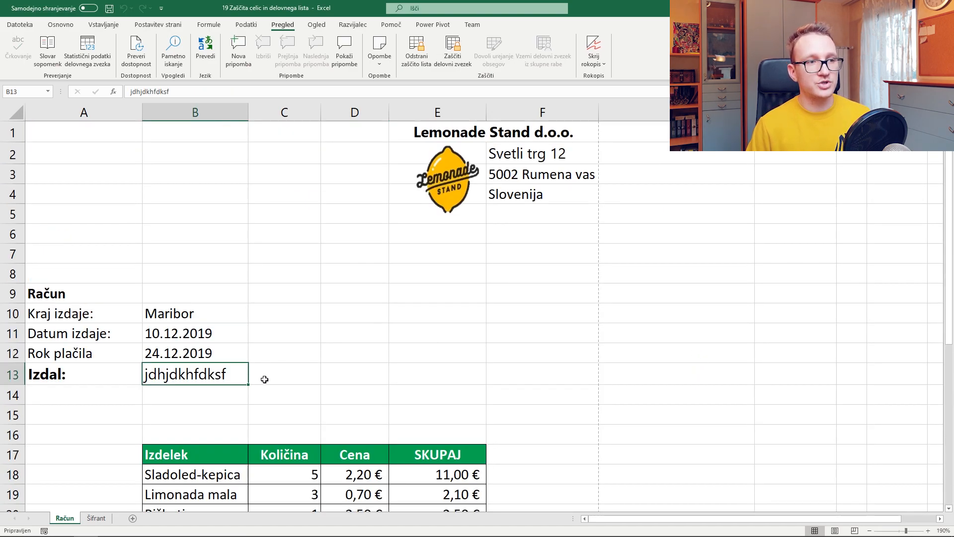
pyautogui.scroll(-3, 253, 366)
pyautogui.click(239, 333)
pyautogui.click(278, 335)
pyautogui.click(271, 370)
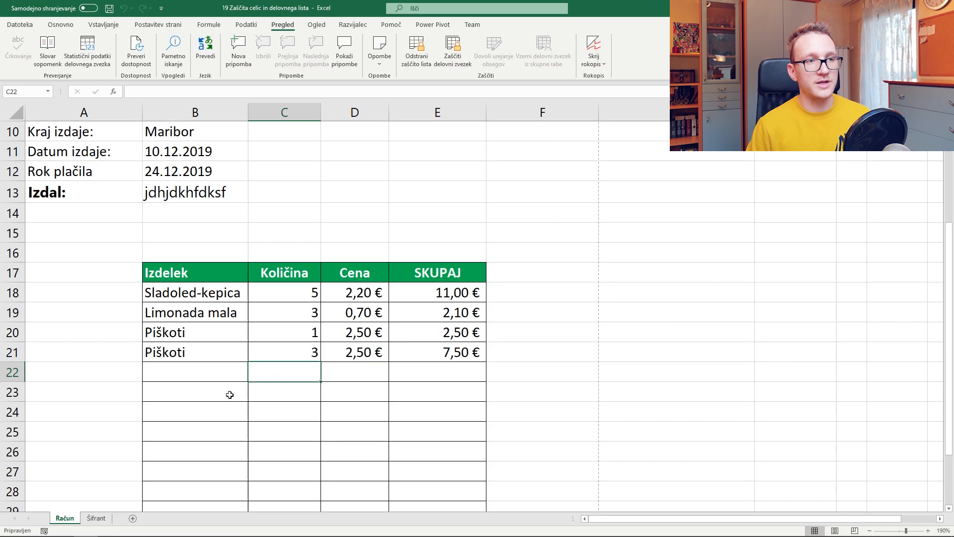
pyautogui.click(236, 391)
pyautogui.click(224, 333)
pyautogui.click(258, 334)
pyautogui.click(279, 375)
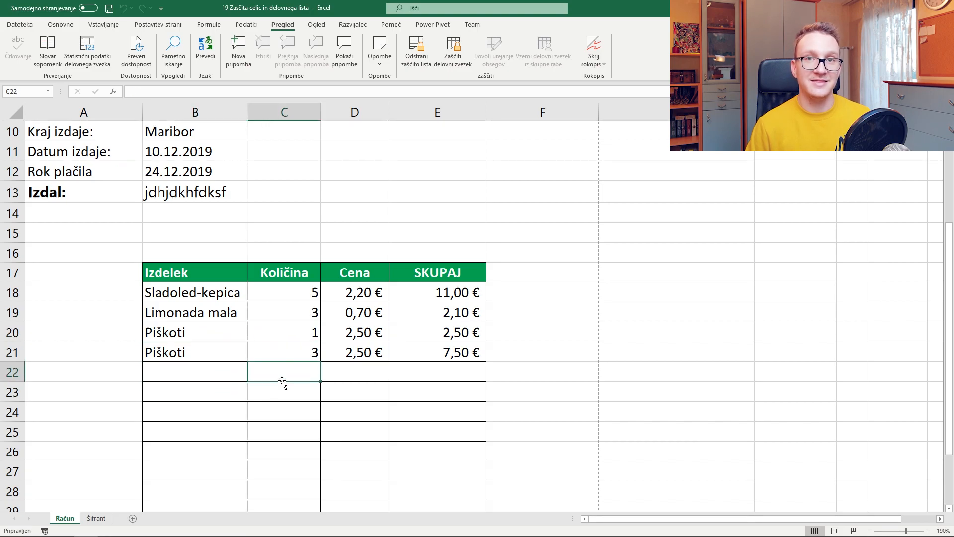
# Enter the issuer's name in B13 under Izdal, then unprotect the Račun sheet
pyautogui.scroll(1, 404, 247)
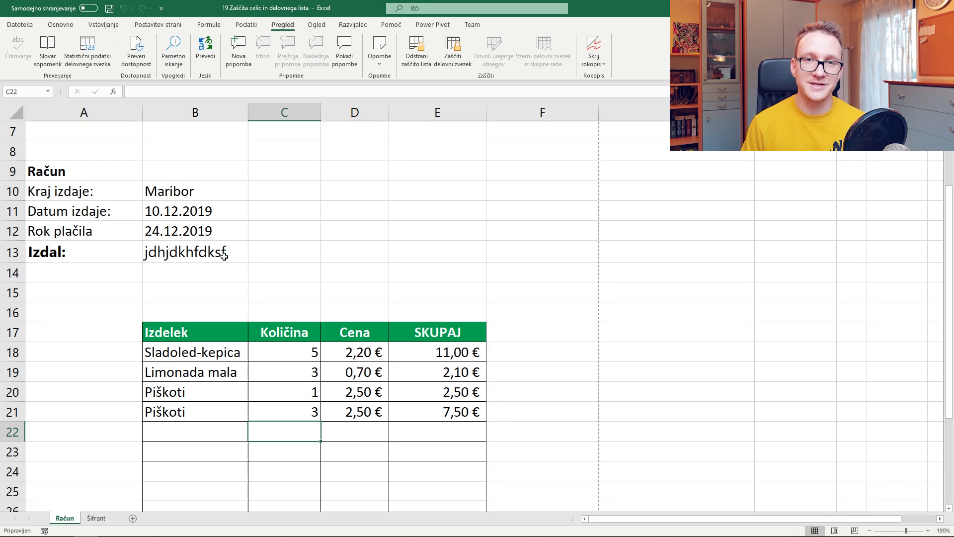
pyautogui.press('Up')
pyautogui.press('Up')
pyautogui.click(176, 254)
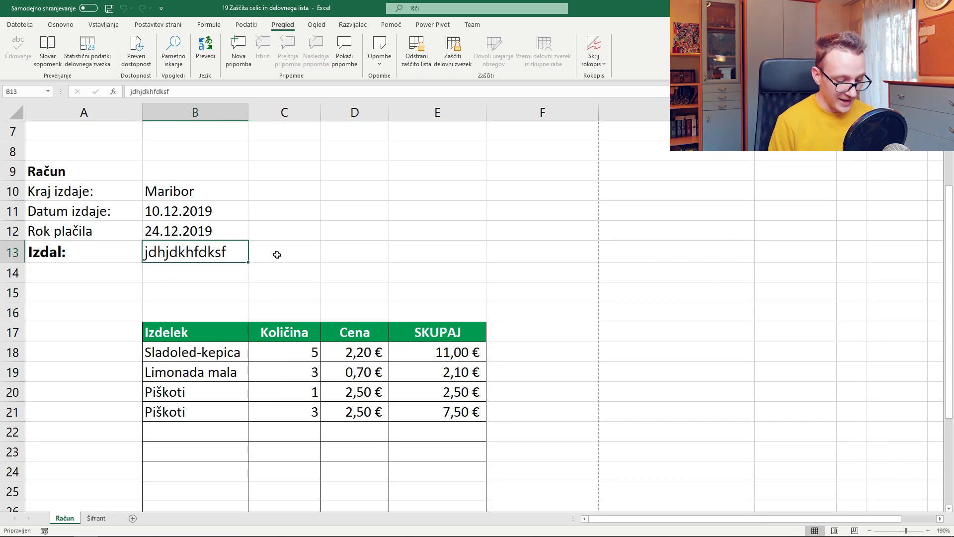
pyautogui.write('Jan')
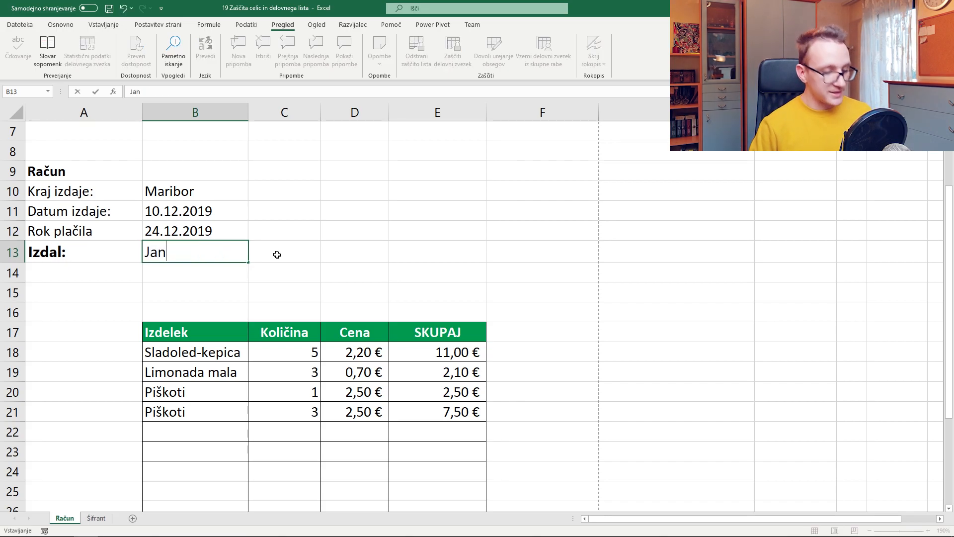
pyautogui.press('Tab')
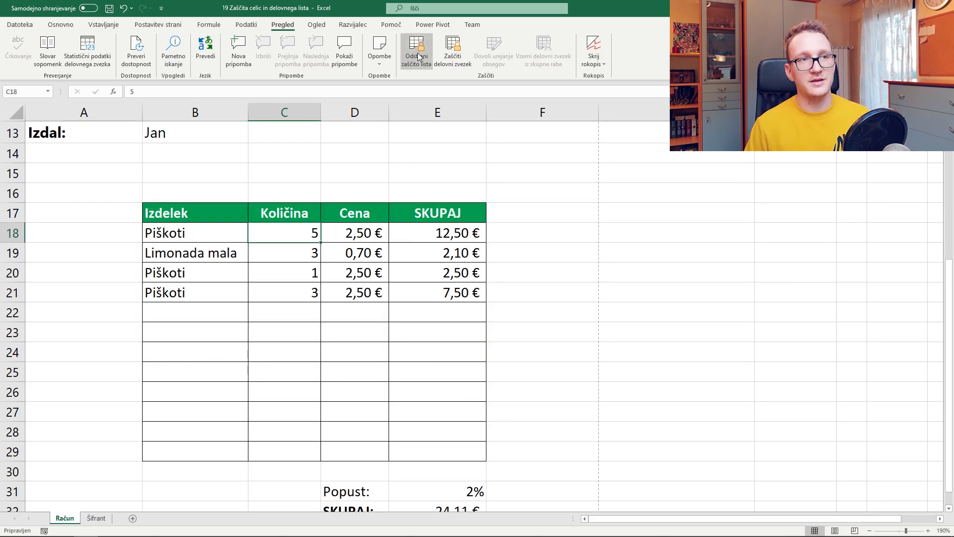
pyautogui.click(418, 57)
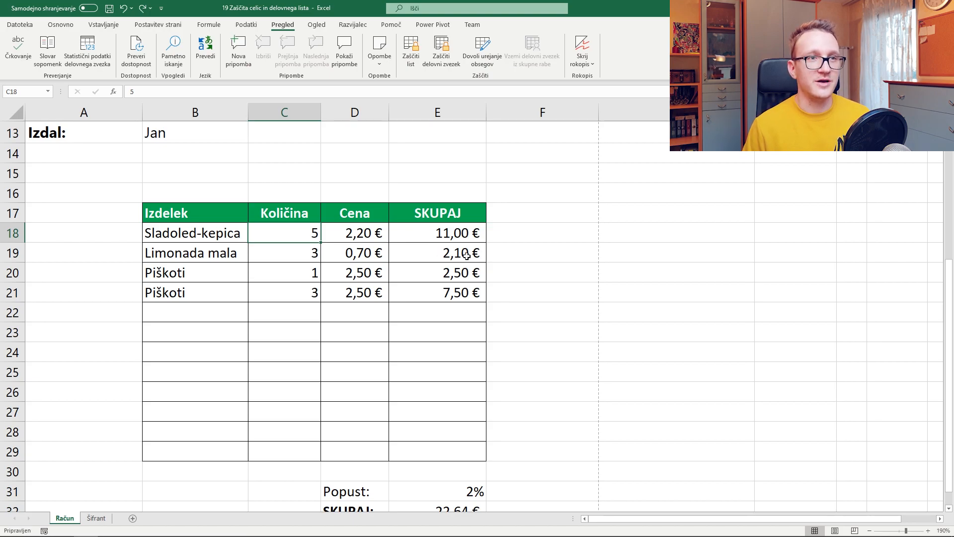
pyautogui.click(465, 238)
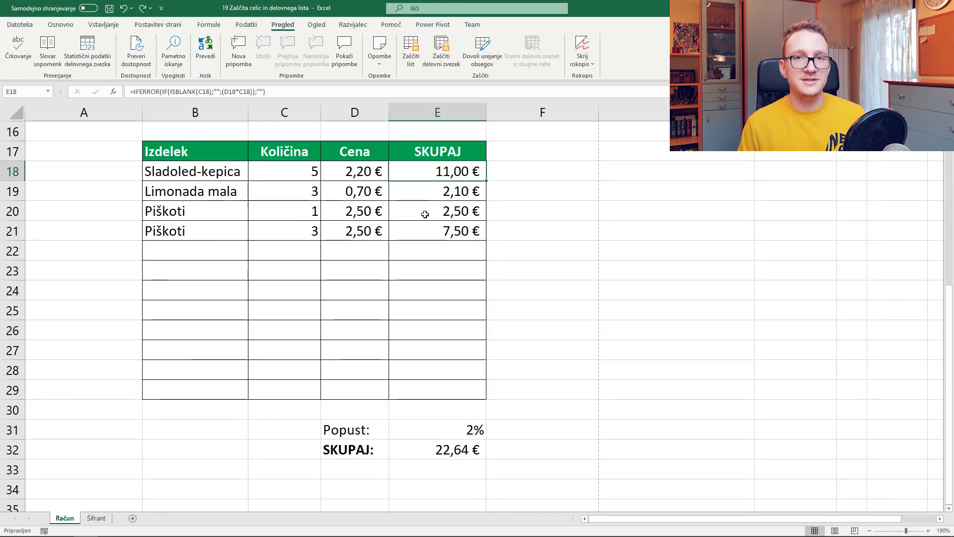
pyautogui.click(437, 432)
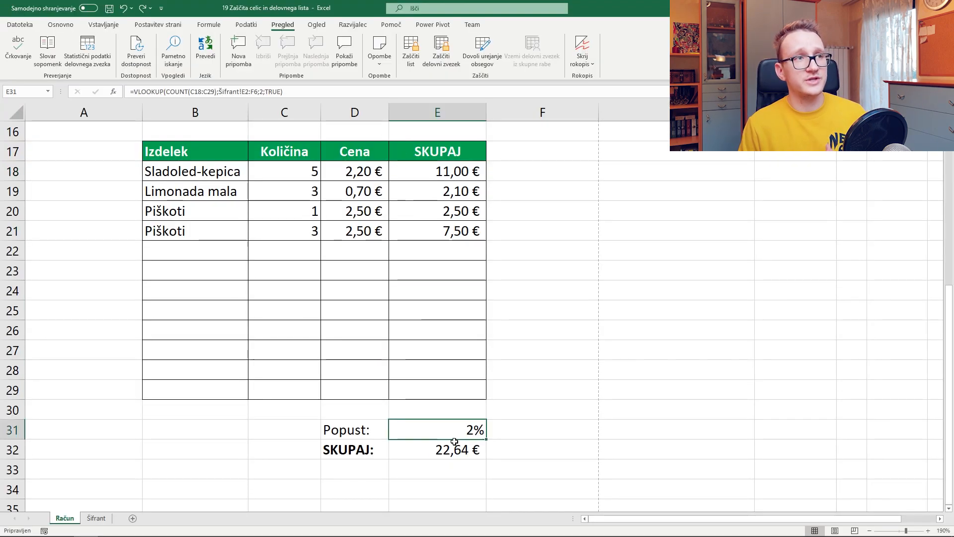
pyautogui.click(454, 446)
pyautogui.click(456, 429)
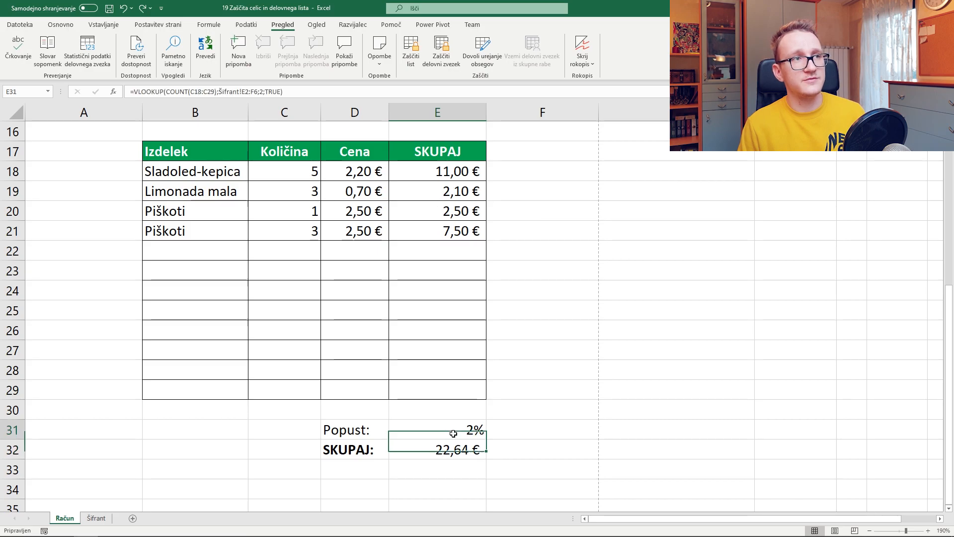
pyautogui.press('Return')
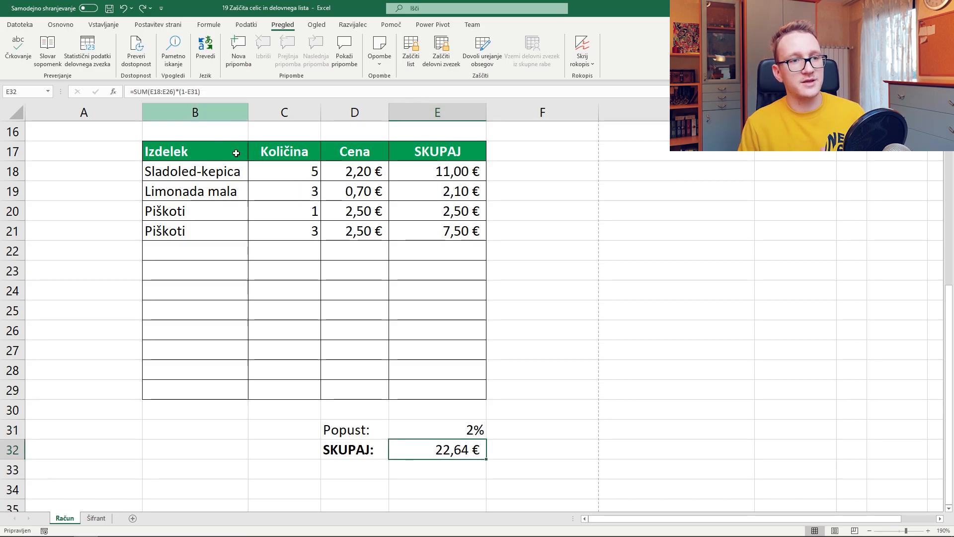
# Protect the Račun sheet with Select locked cells allowed
pyautogui.click(417, 56)
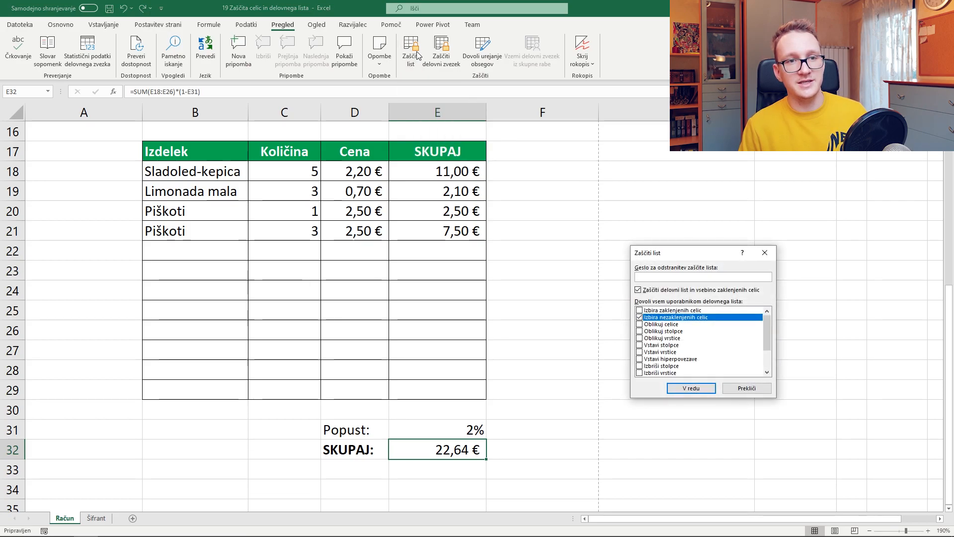
pyautogui.click(639, 310)
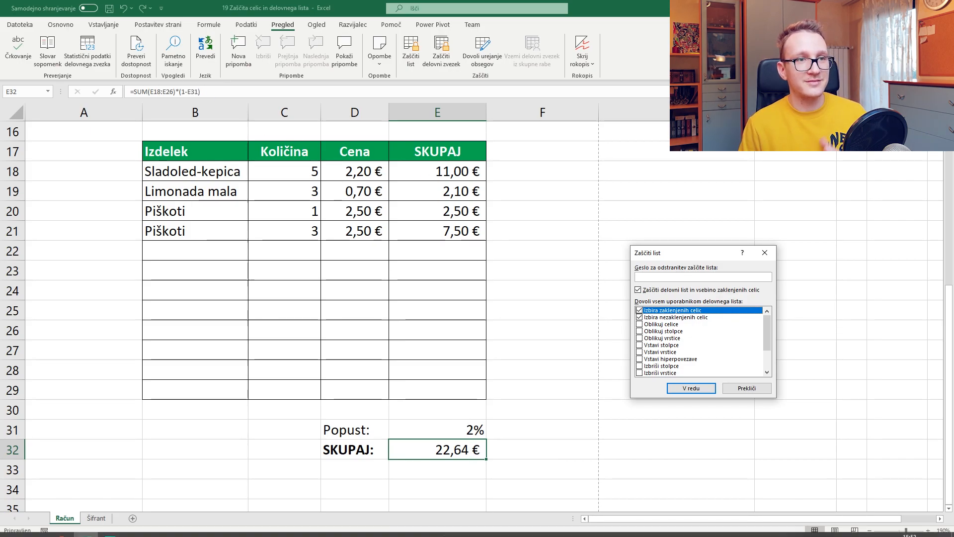
pyautogui.click(703, 386)
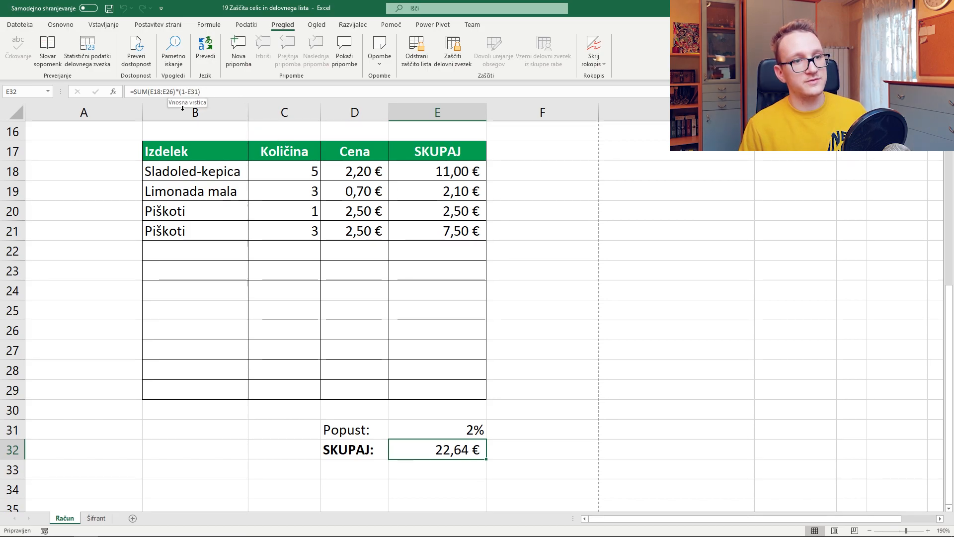
# Verify that the E31 discount formula is hidden while the line-total cells stay selectable
pyautogui.click(468, 430)
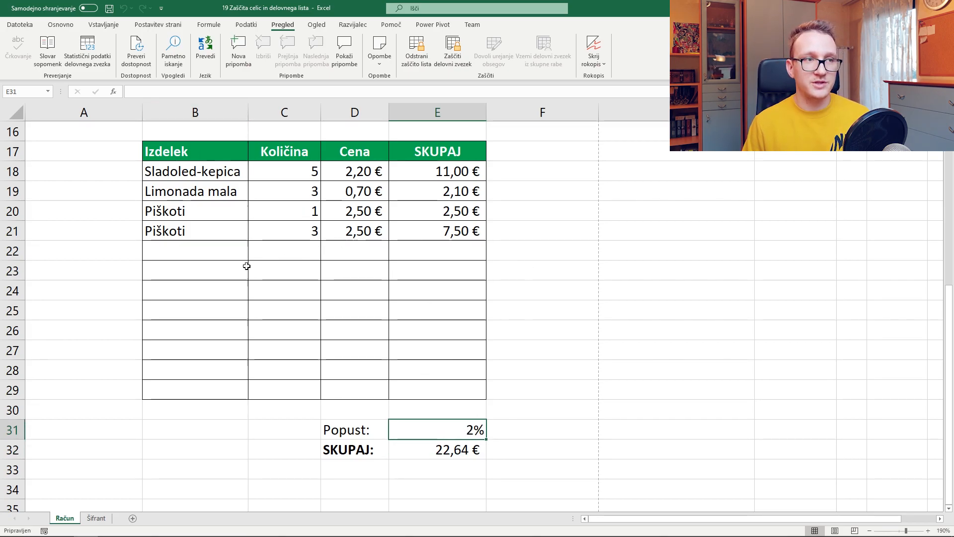
pyautogui.click(209, 276)
pyautogui.click(421, 313)
pyautogui.click(433, 368)
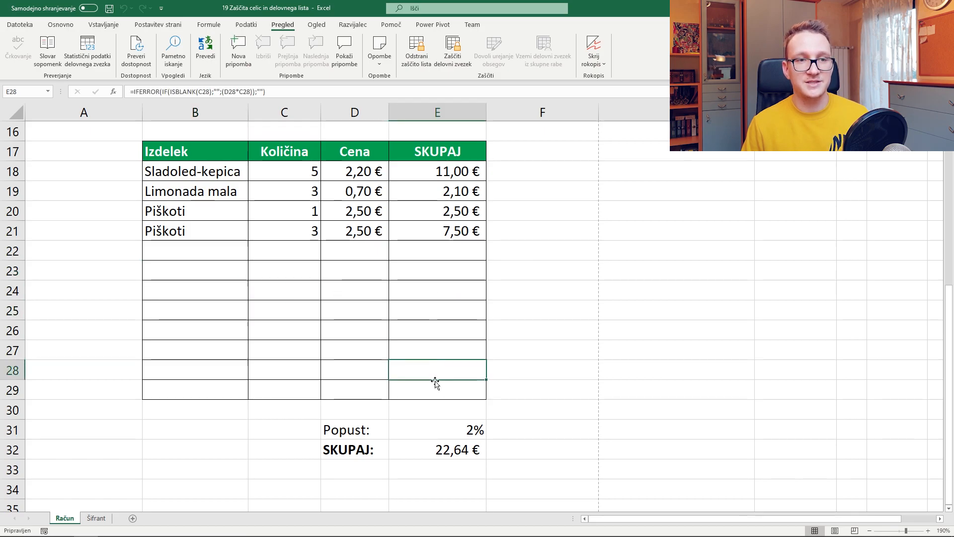
pyautogui.click(472, 428)
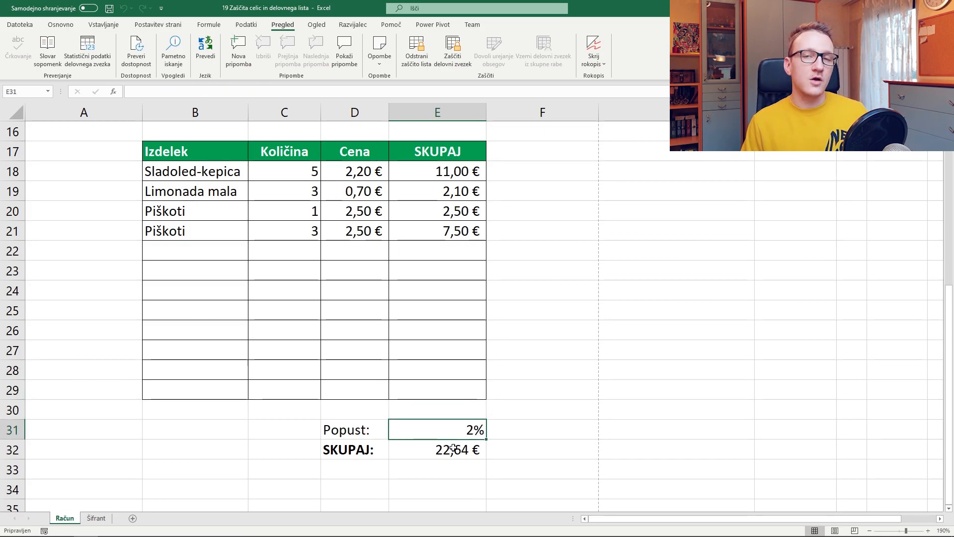
# Protect the workbook structure with no password, keeping Structure checked, after checking the Račun tab's sheet options
pyautogui.rightClick(55, 520)
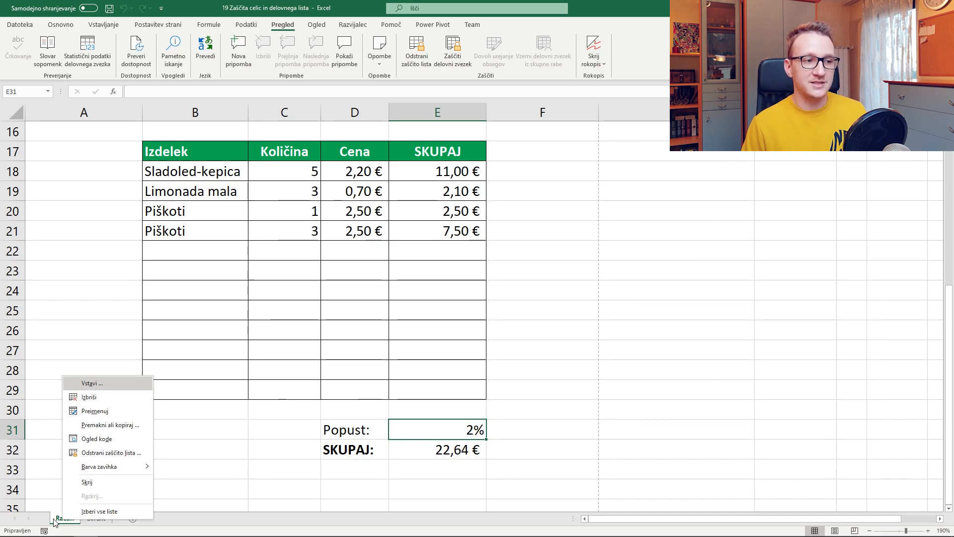
pyautogui.click(55, 521)
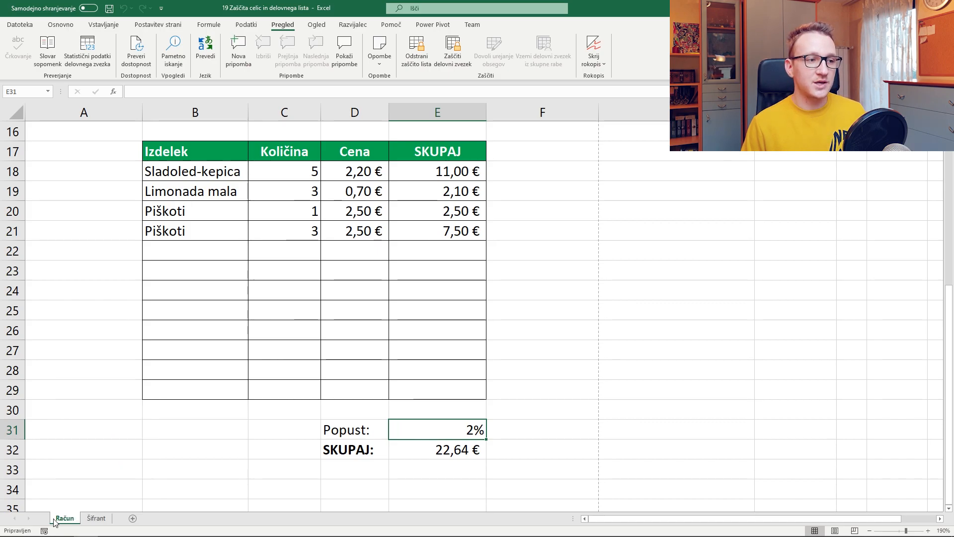
pyautogui.click(132, 518)
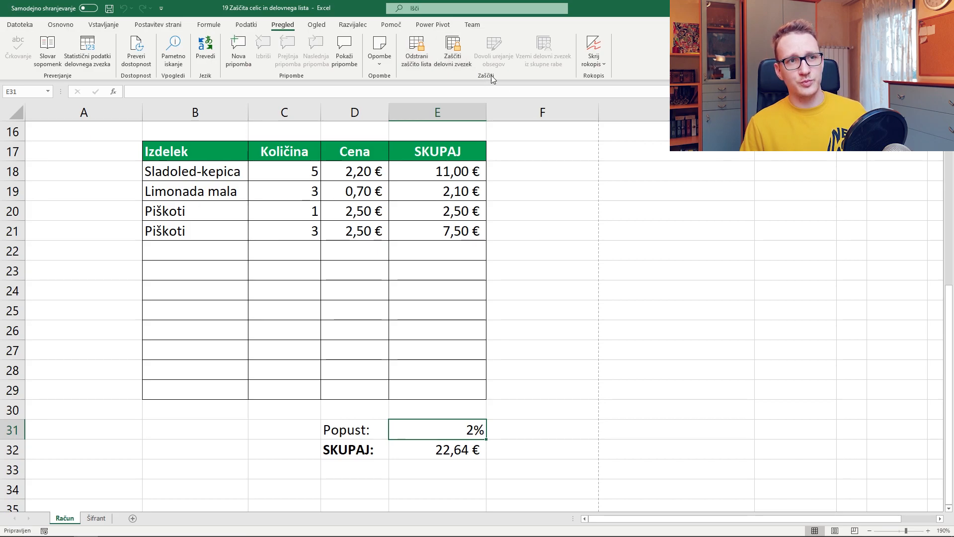
pyautogui.click(466, 67)
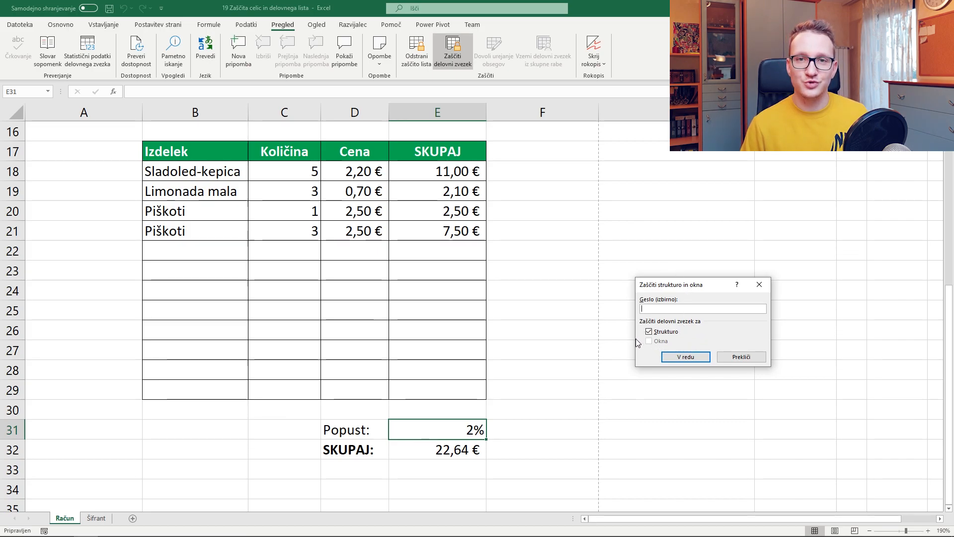
pyautogui.click(666, 359)
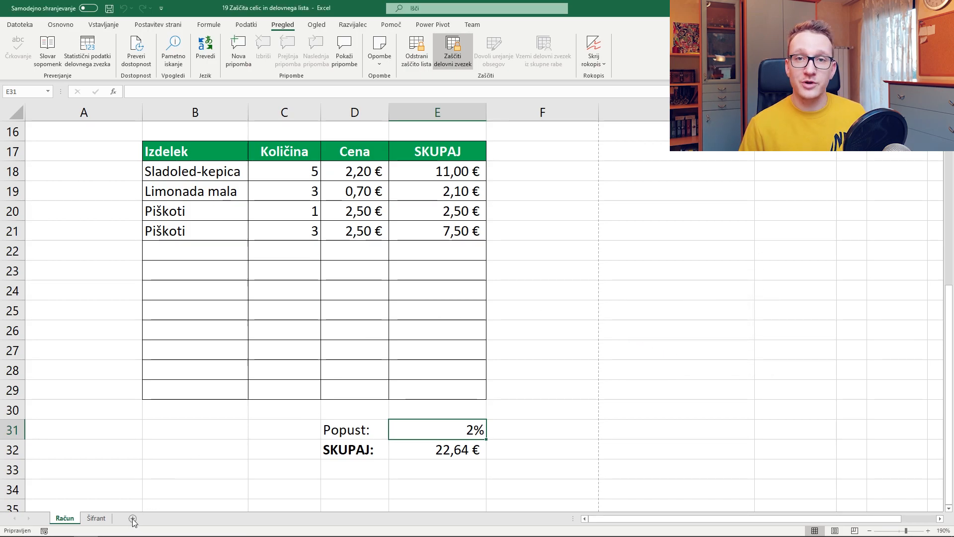
# Protect the Šifrant price-list sheet so its prices in column B are locked
pyautogui.click(99, 519)
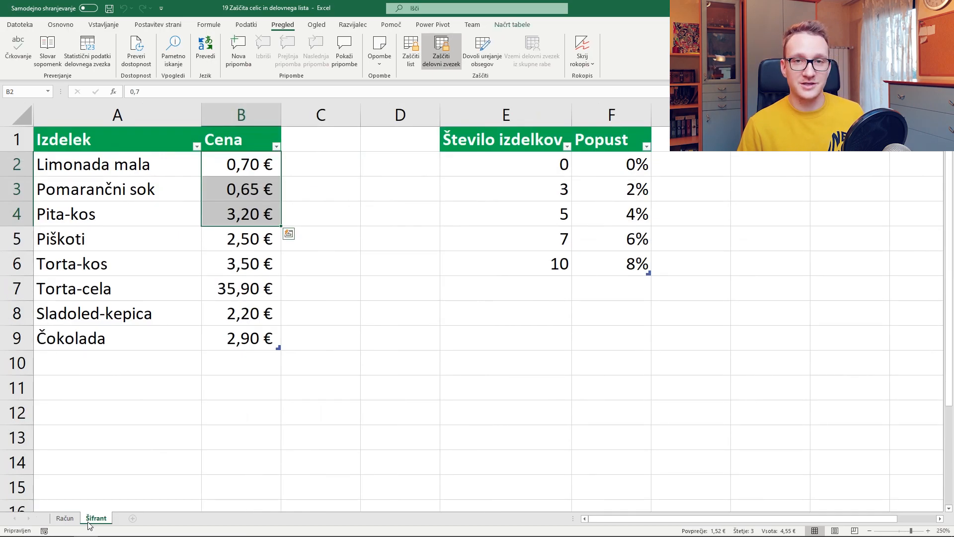
pyautogui.rightClick(89, 525)
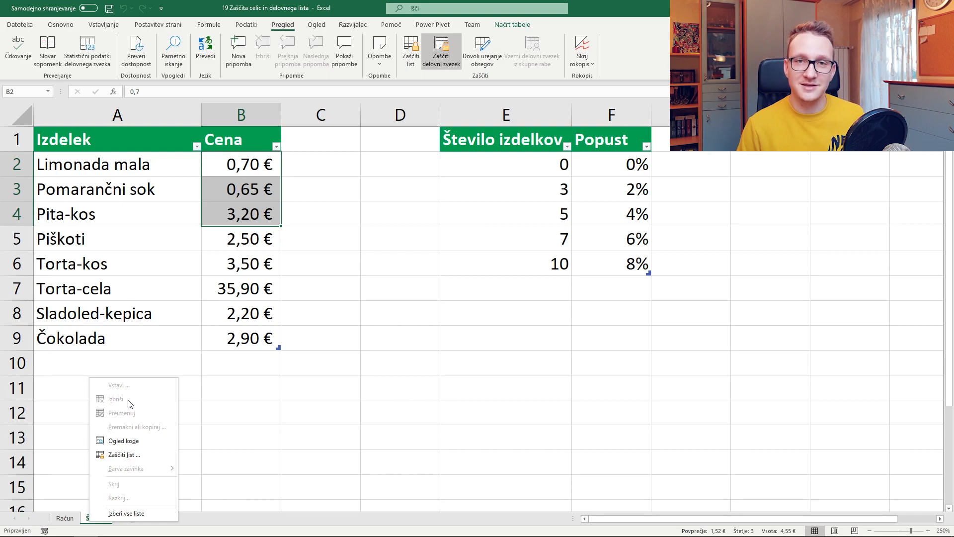
pyautogui.click(239, 412)
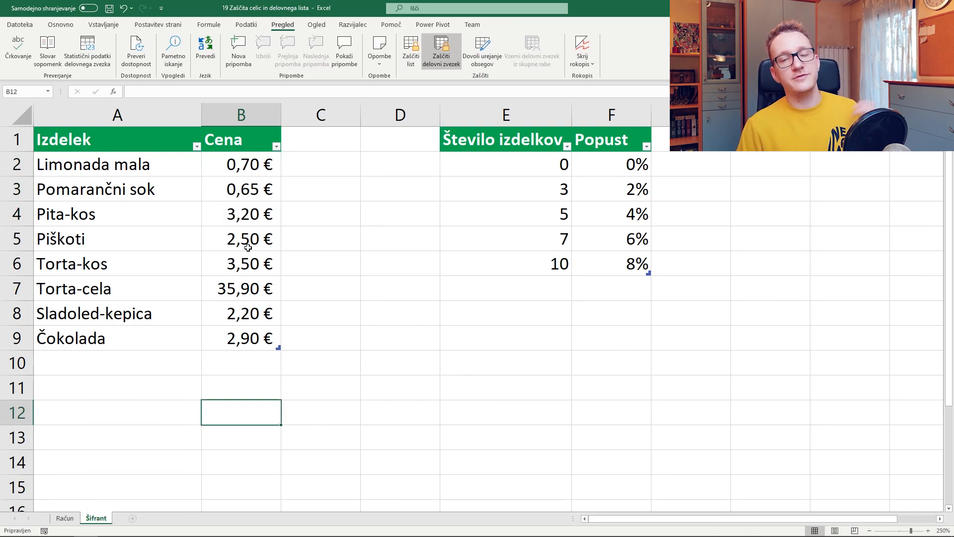
pyautogui.moveTo(242, 156); pyautogui.dragTo(251, 276)
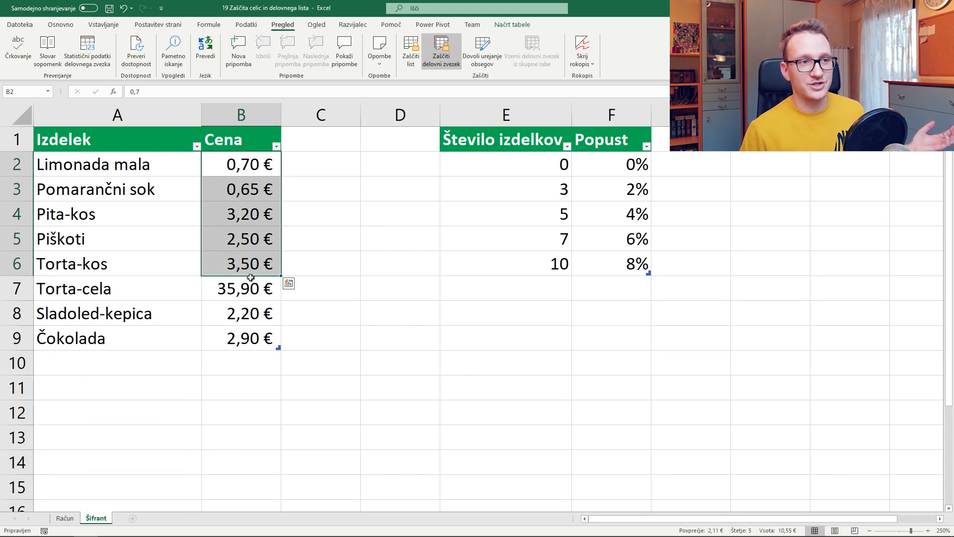
pyautogui.click(251, 313)
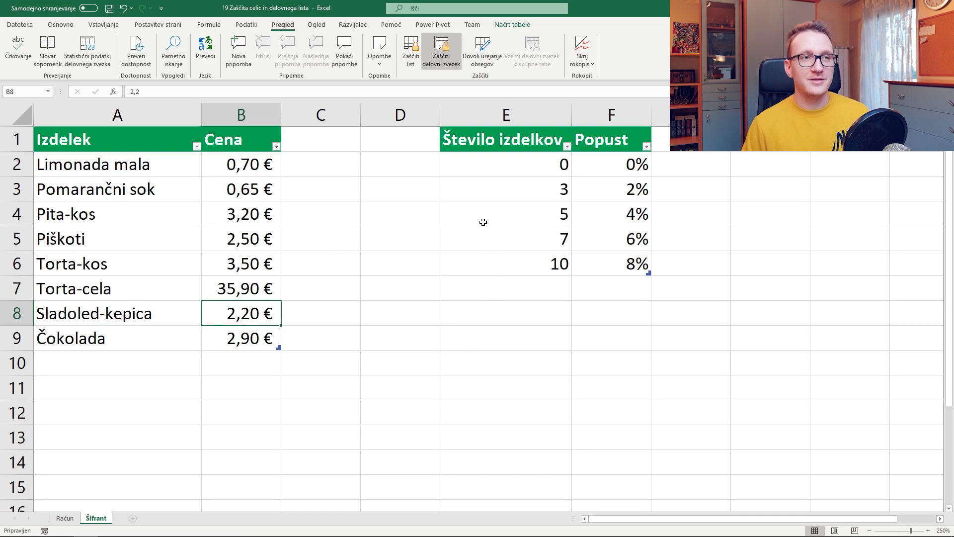
pyautogui.click(410, 69)
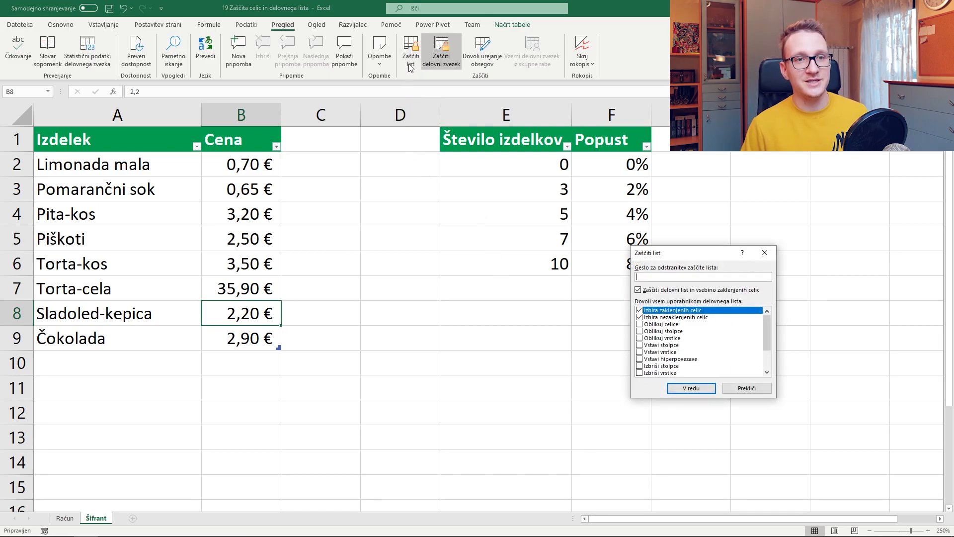
pyautogui.click(701, 386)
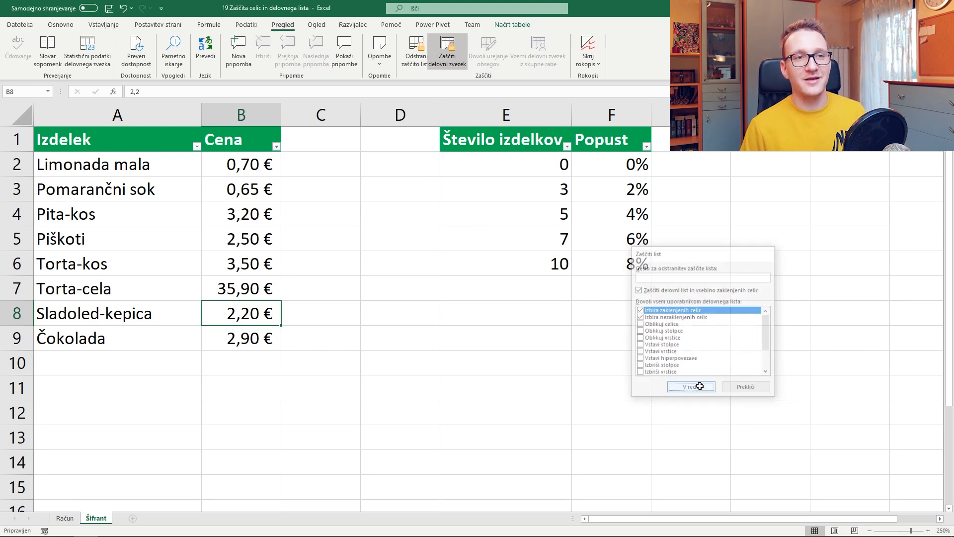
# Test that the B3 Pomarančni sok price can't be deleted, then return to Račun
pyautogui.click(245, 198)
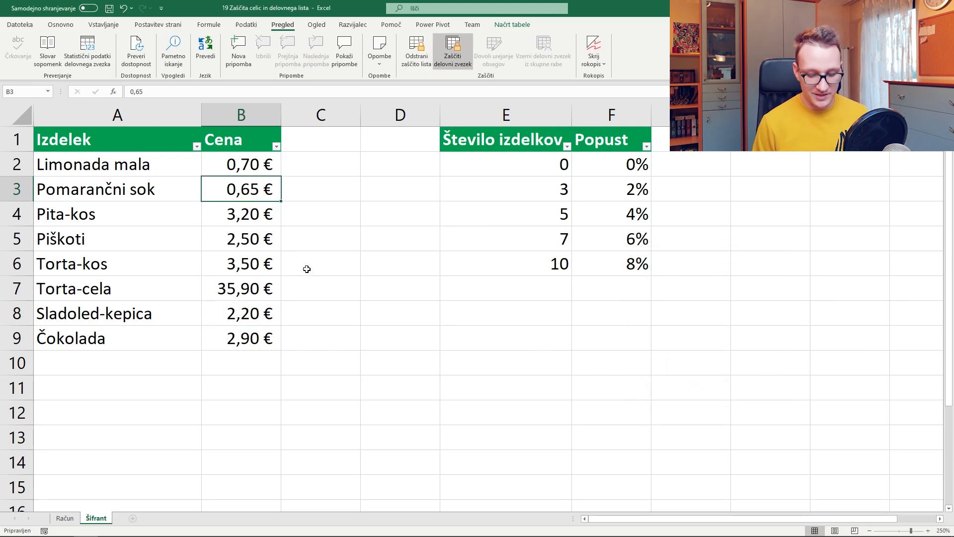
pyautogui.press('Delete')
pyautogui.press('Return')
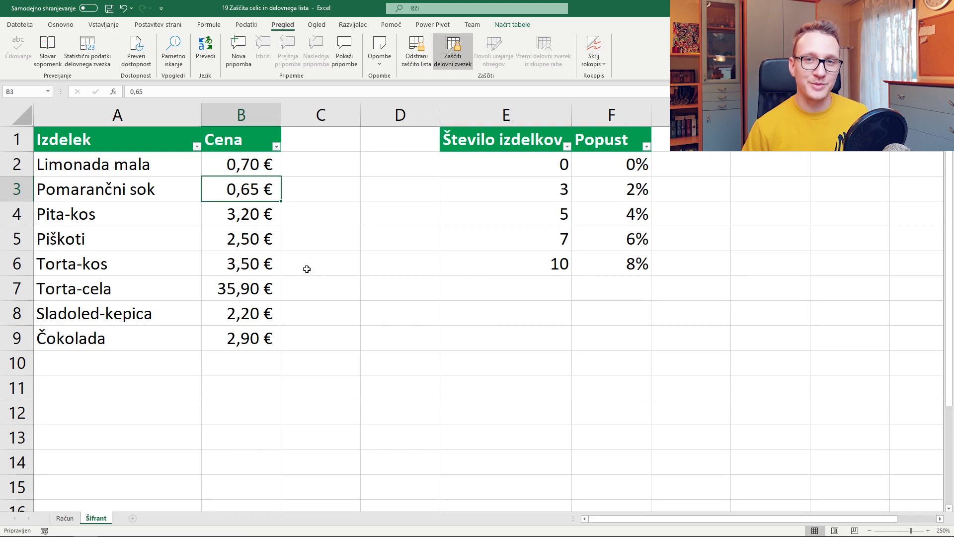
pyautogui.hotkey('ctrl', 'pageup')
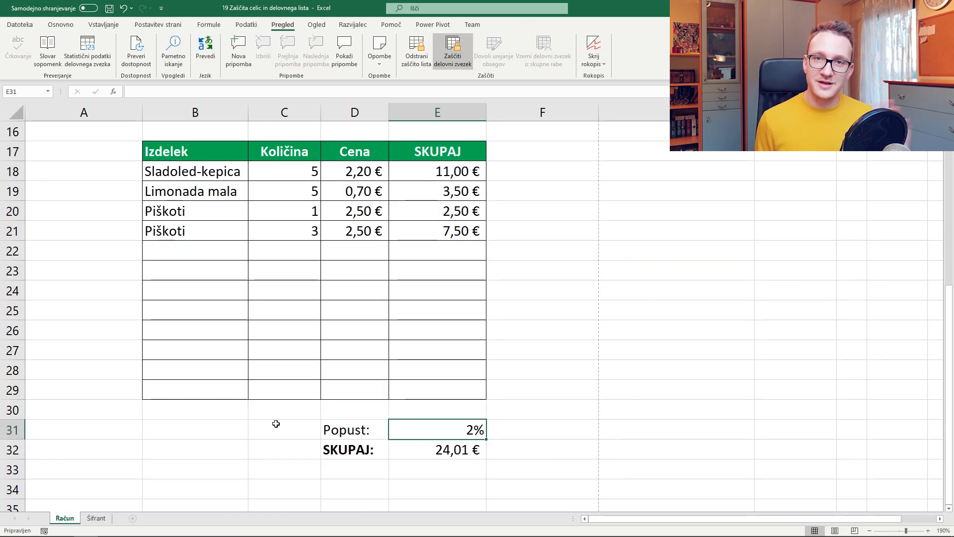